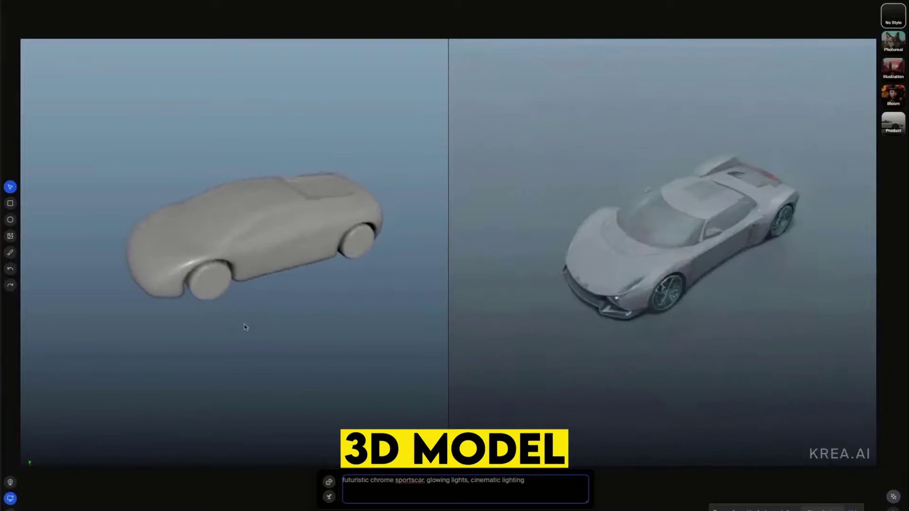
Step: Orbit the clay car model to a rear three-quarter view
{"action": "left_click_drag", "start_coordinate": [223, 304], "coordinate": [151, 317]}
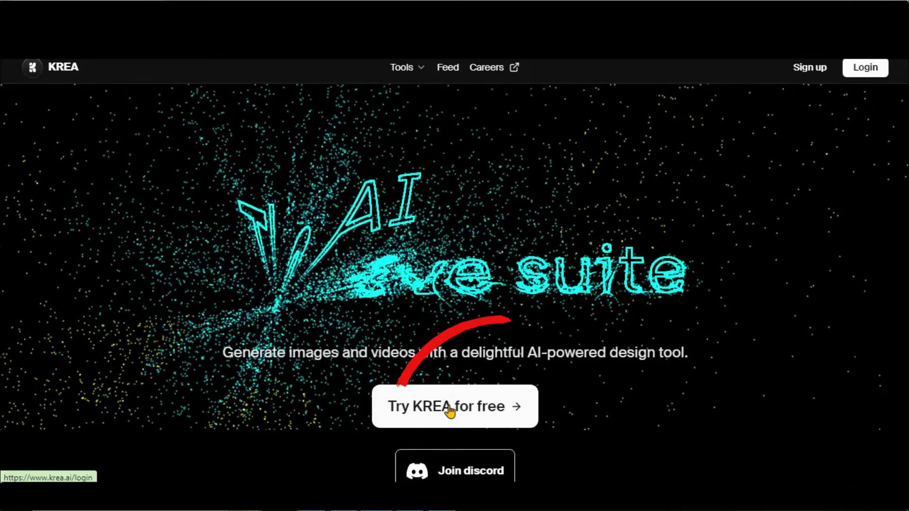
Step: Start KREA for free and register a new account
{"action": "left_click", "coordinate": [450, 410]}
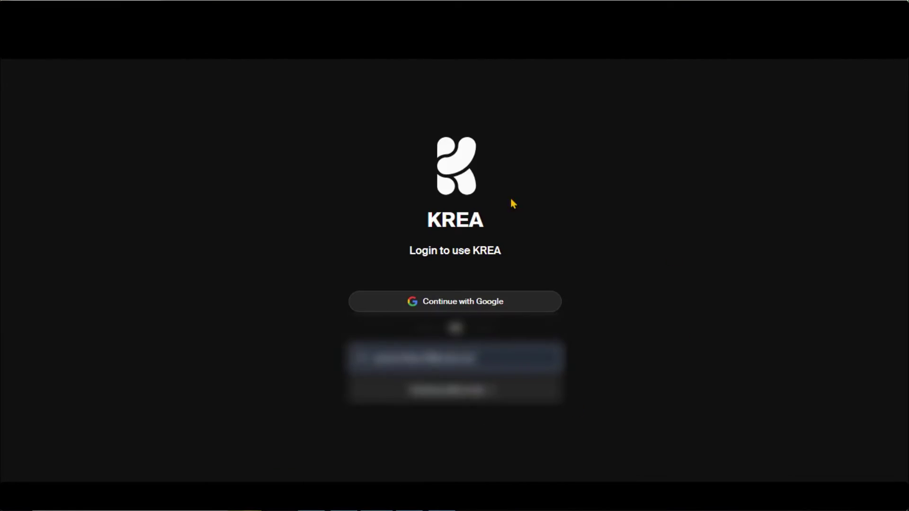
{"action": "left_click", "coordinate": [475, 399]}
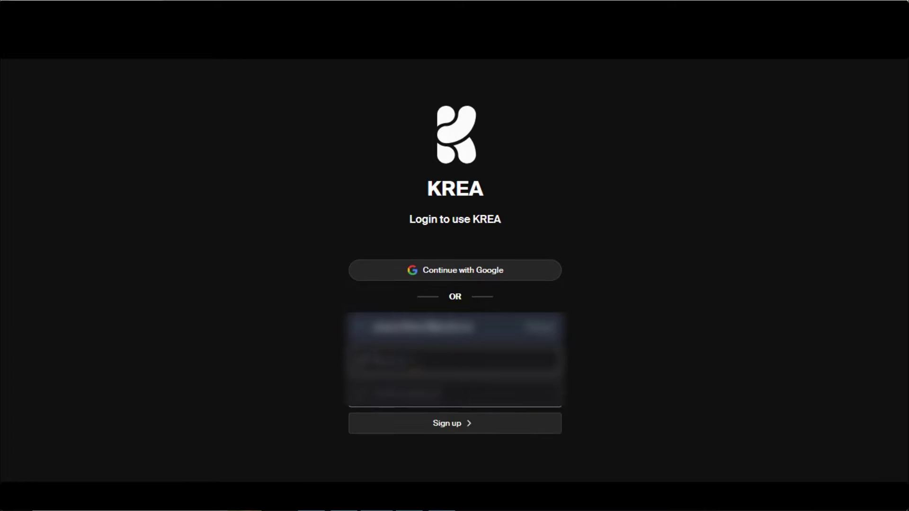
{"action": "left_click", "coordinate": [463, 429]}
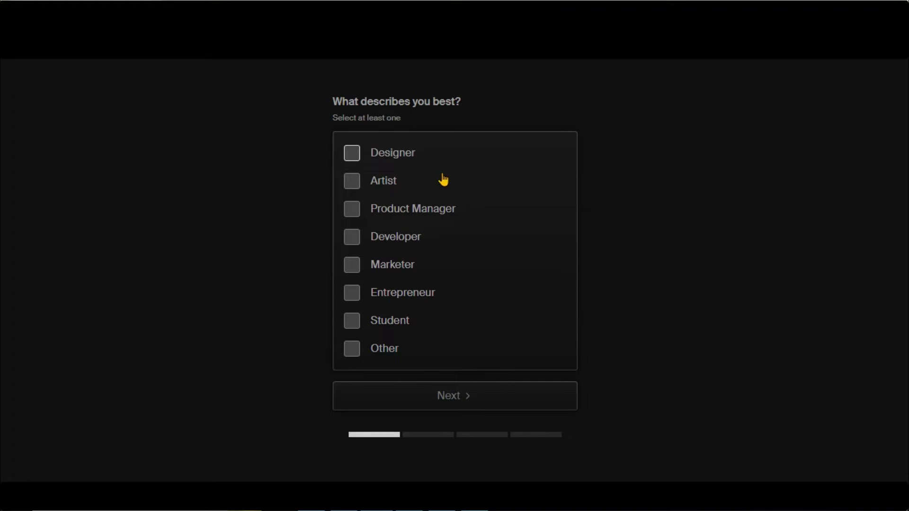
Step: Answer onboarding with Designer and Artist roles, then the industries and familiar tools questions
{"action": "left_click", "coordinate": [350, 347]}
{"action": "left_click", "coordinate": [351, 138]}
{"action": "left_click", "coordinate": [351, 166]}
{"action": "left_click", "coordinate": [350, 332]}
{"action": "left_click", "coordinate": [444, 396]}
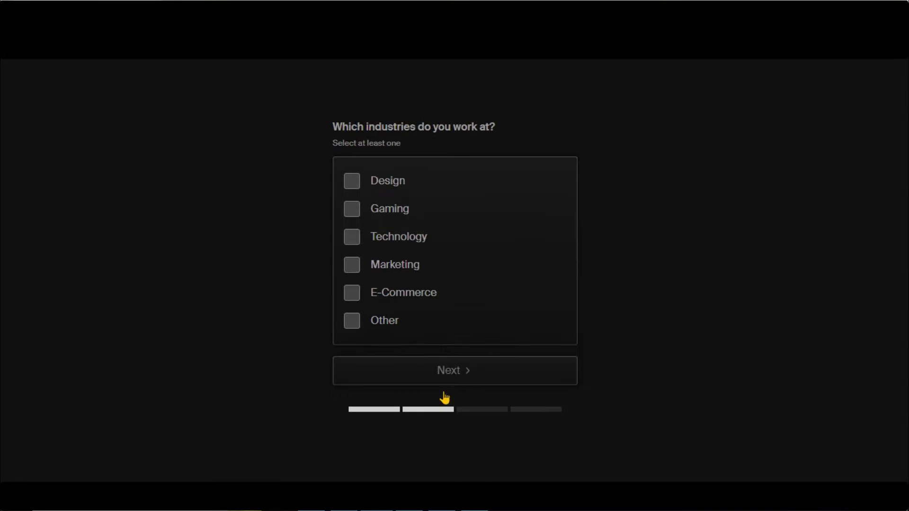
{"action": "left_click", "coordinate": [440, 371]}
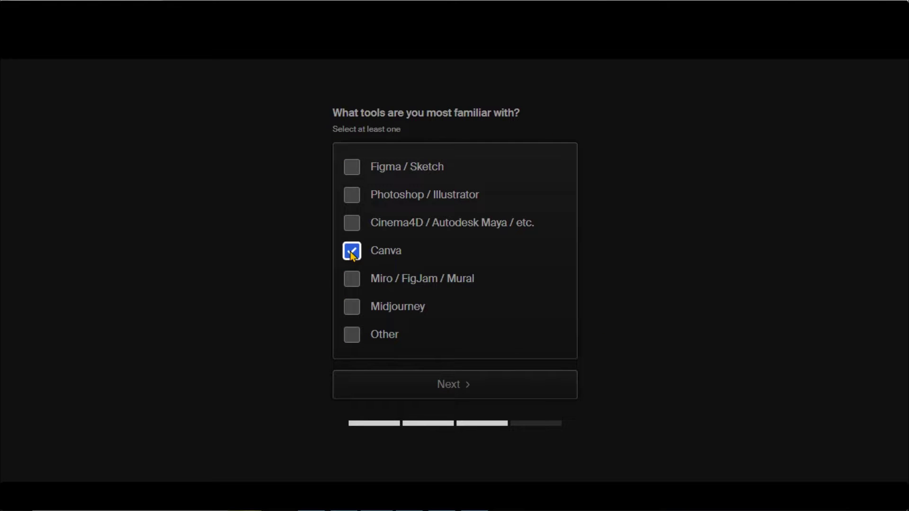
{"action": "left_click", "coordinate": [431, 385]}
{"action": "left_click", "coordinate": [438, 260]}
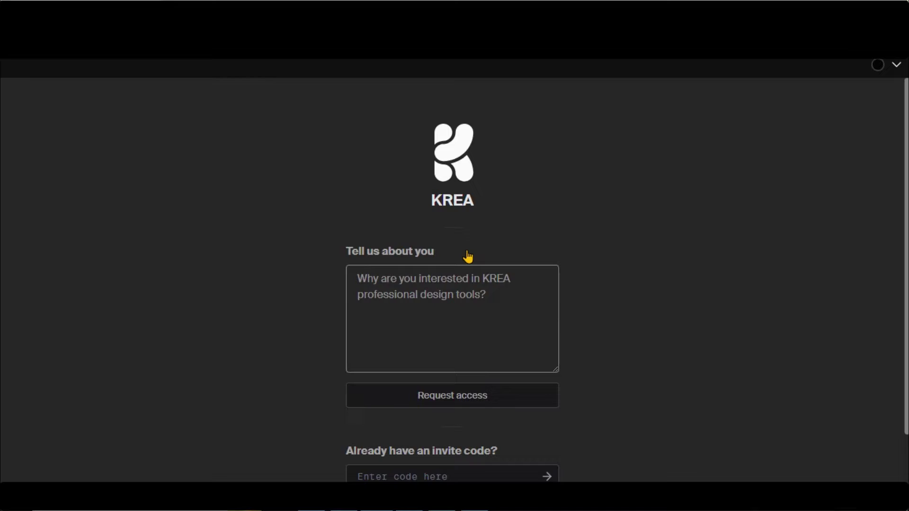
Step: Fill the invite code from a saved entry and submit the access request
{"action": "left_click", "coordinate": [444, 413]}
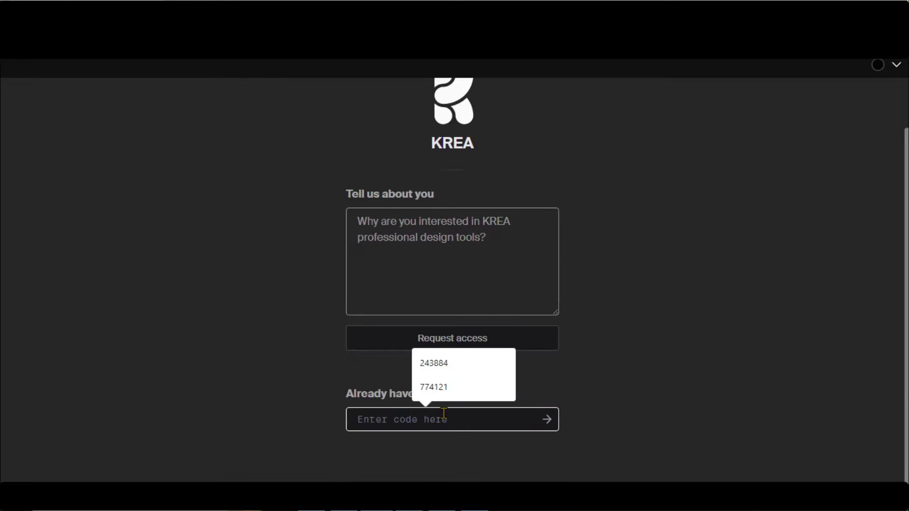
{"action": "left_click", "coordinate": [443, 390]}
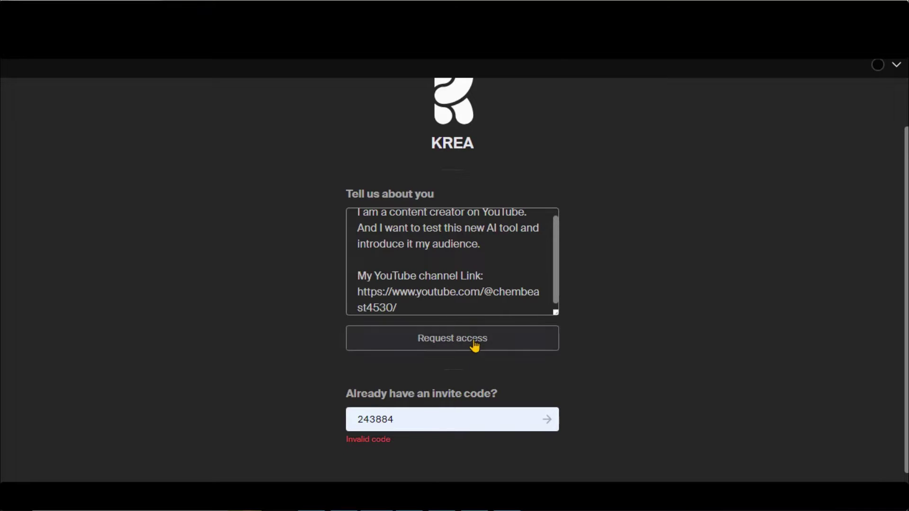
{"action": "left_click", "coordinate": [474, 346]}
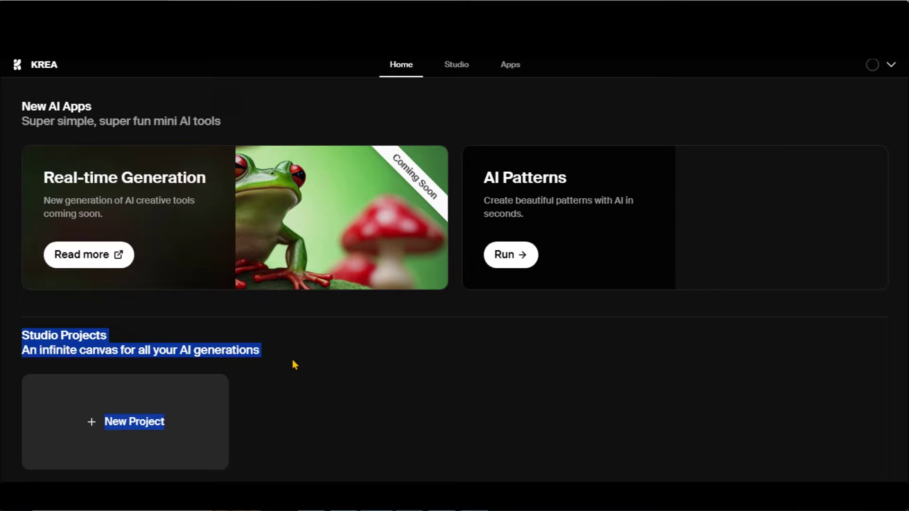
Step: Go to the Apps page and scroll through the image and video tool cards
{"action": "left_click", "coordinate": [354, 366]}
{"action": "left_click", "coordinate": [510, 65]}
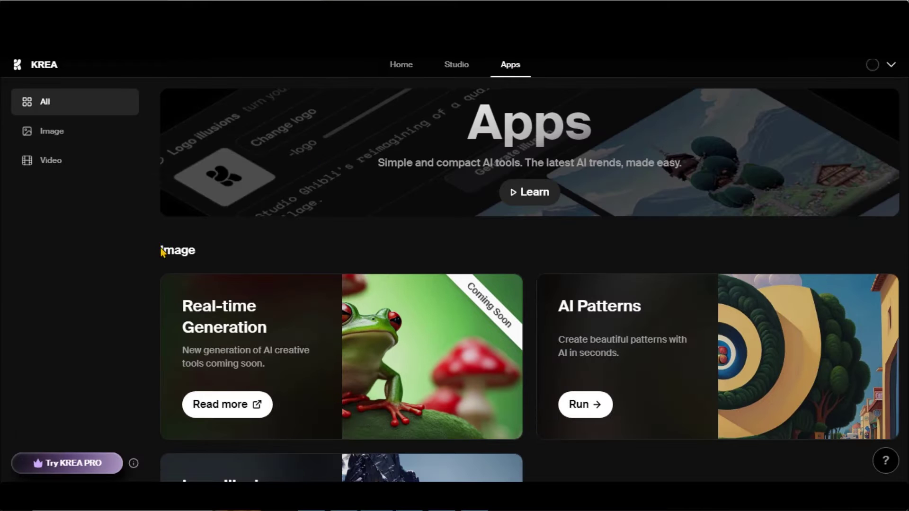
{"action": "scroll", "coordinate": [304, 196], "scroll_direction": "down", "scroll_amount": 3}
{"action": "scroll", "coordinate": [269, 331], "scroll_direction": "down", "scroll_amount": 5}
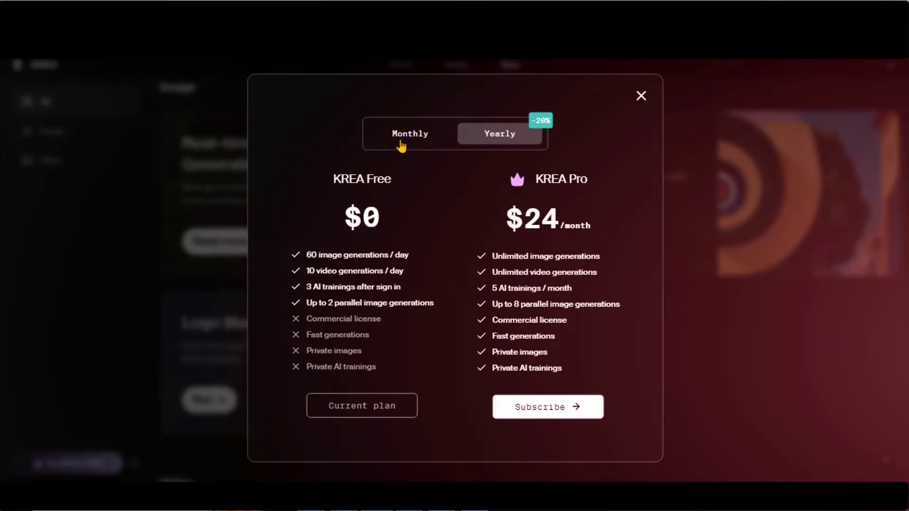
Step: Show monthly prices and compare Free plan generation limits against KREA Pro features
{"action": "left_click", "coordinate": [405, 137]}
{"action": "left_click_drag", "start_coordinate": [332, 179], "coordinate": [385, 182]}
{"action": "left_click_drag", "start_coordinate": [307, 257], "coordinate": [403, 273]}
{"action": "left_click_drag", "start_coordinate": [321, 298], "coordinate": [444, 307]}
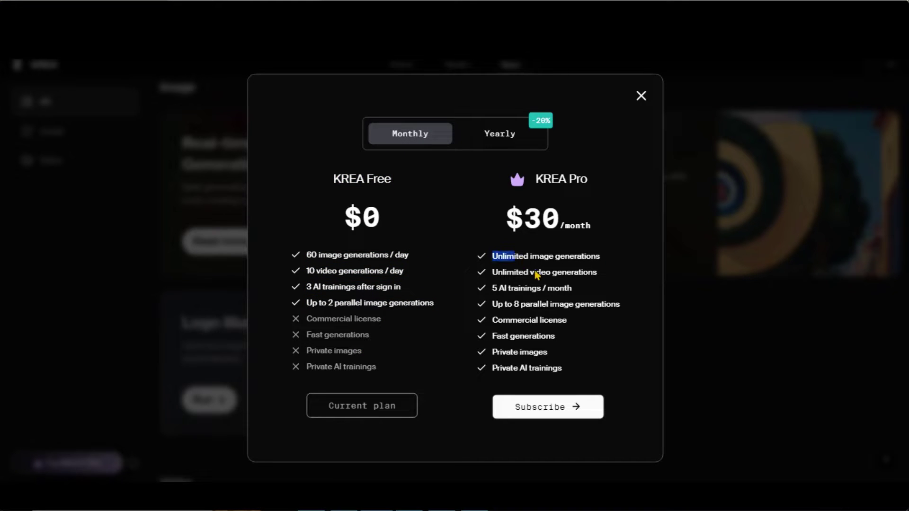
{"action": "left_click_drag", "start_coordinate": [536, 275], "coordinate": [575, 360]}
{"action": "left_click", "coordinate": [585, 375]}
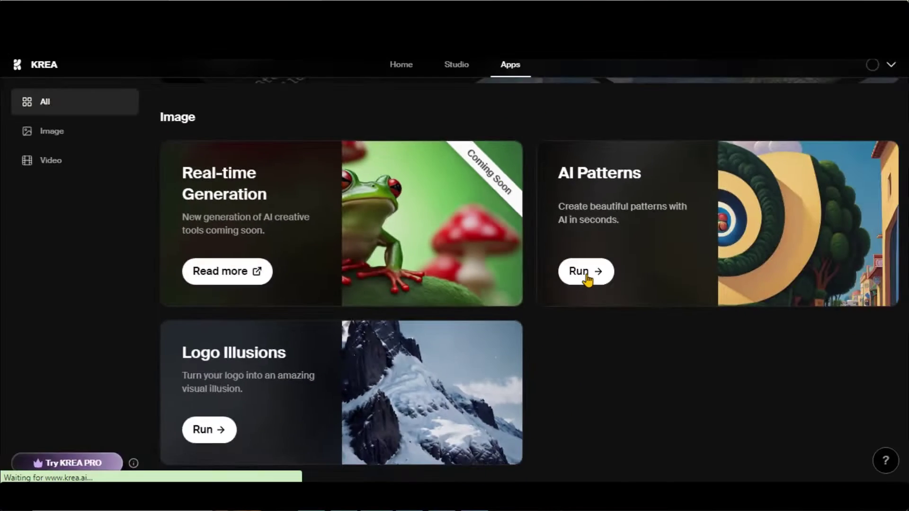
Step: Open AI Patterns, skip the intro video, and roll two random prompts
{"action": "left_click", "coordinate": [585, 278]}
{"action": "left_click", "coordinate": [509, 397]}
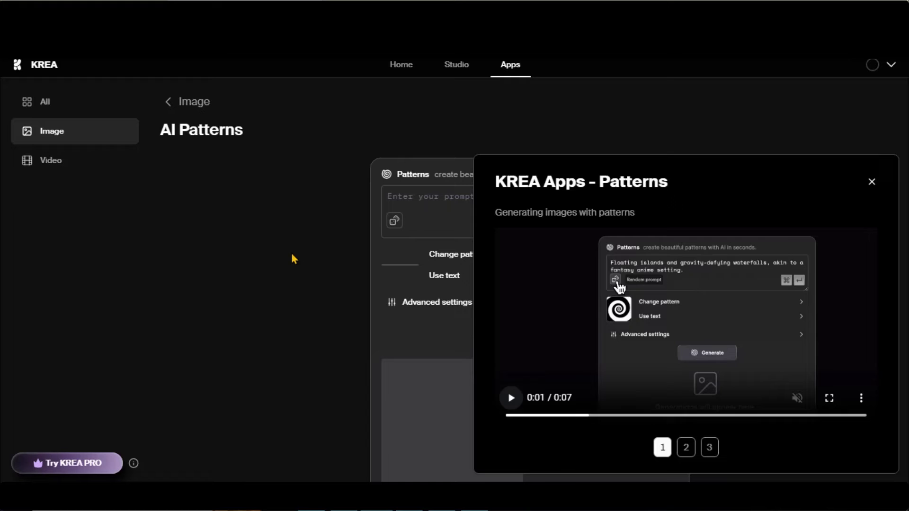
{"action": "left_click", "coordinate": [872, 182]}
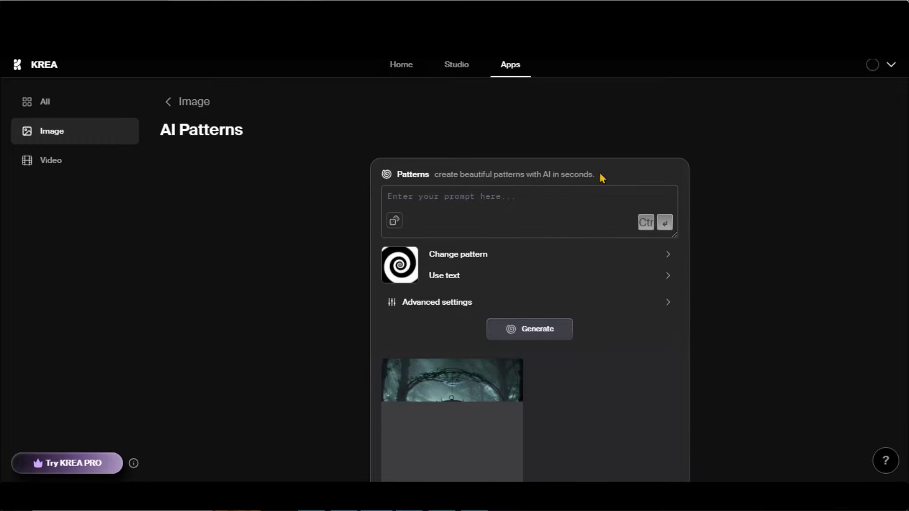
{"action": "left_click", "coordinate": [394, 221]}
{"action": "left_click", "coordinate": [394, 220]}
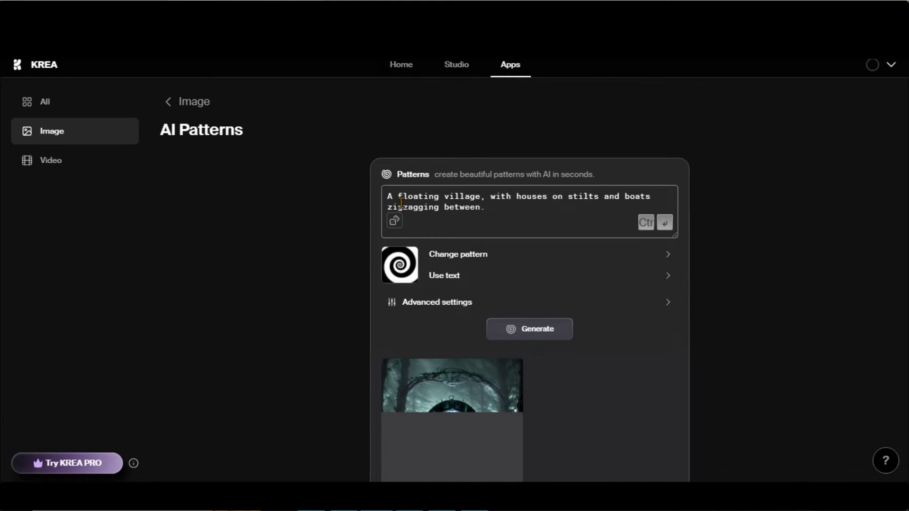
Step: Use Preset 13 as the pattern, check advanced settings, and generate the image
{"action": "left_click", "coordinate": [457, 254]}
{"action": "scroll", "coordinate": [589, 329], "scroll_direction": "down", "scroll_amount": 4}
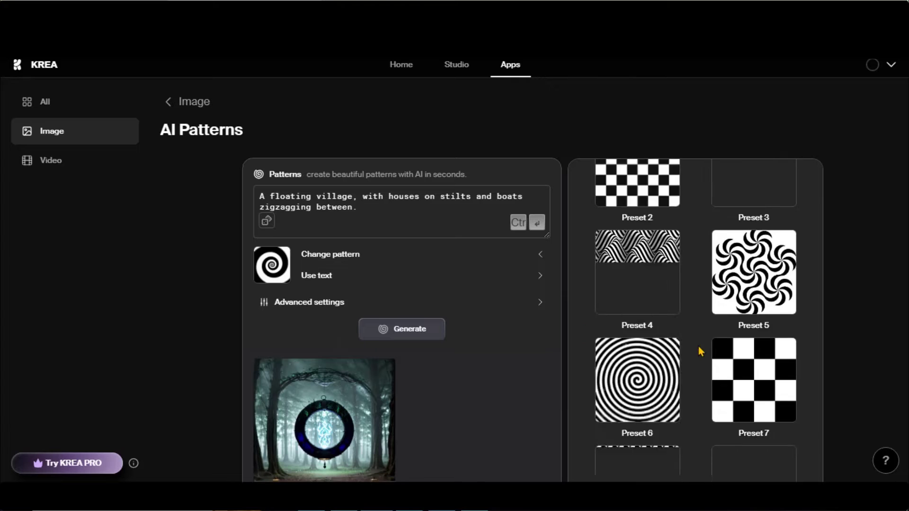
{"action": "scroll", "coordinate": [696, 350], "scroll_direction": "down", "scroll_amount": 6}
{"action": "left_click", "coordinate": [753, 341]}
{"action": "left_click", "coordinate": [540, 303]}
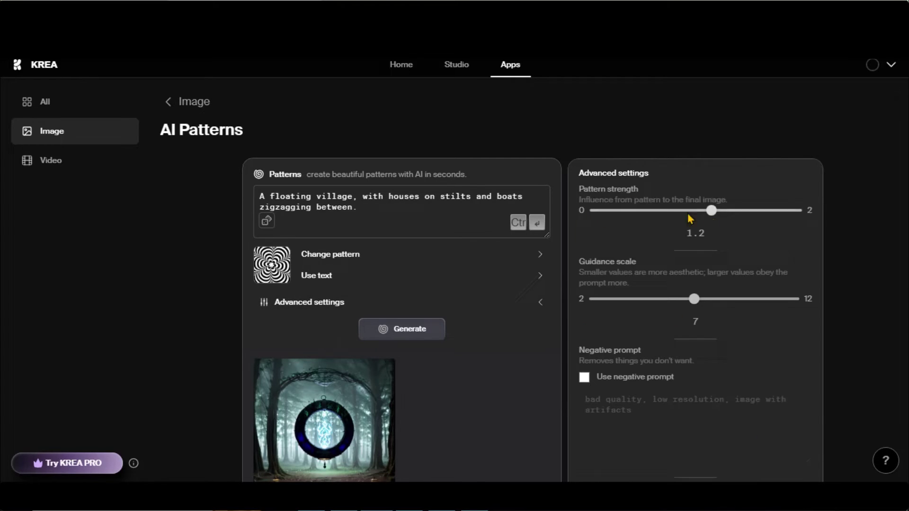
{"action": "scroll", "coordinate": [660, 325], "scroll_direction": "down", "scroll_amount": 5}
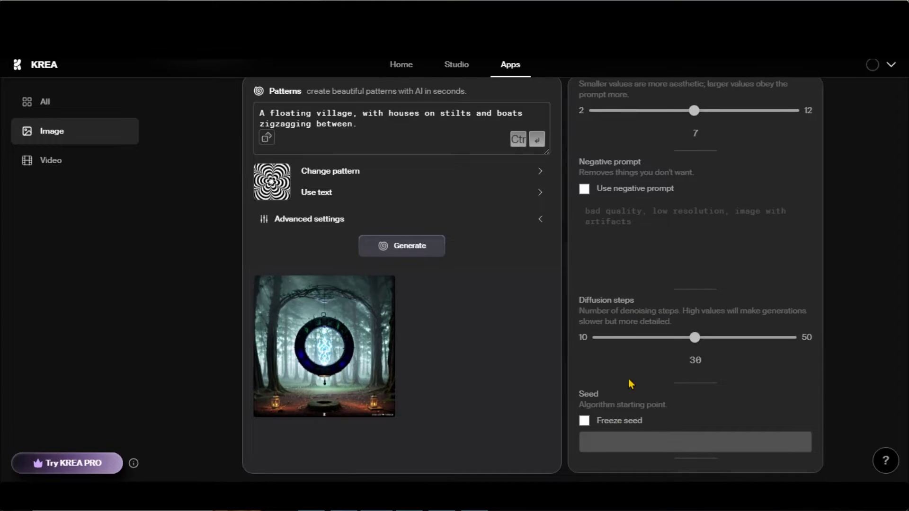
{"action": "scroll", "coordinate": [432, 327], "scroll_direction": "up", "scroll_amount": 2}
{"action": "left_click", "coordinate": [432, 327]}
Step: Try Logo Illusions with a new random prompt
{"action": "scroll", "coordinate": [319, 275], "scroll_direction": "down", "scroll_amount": 2}
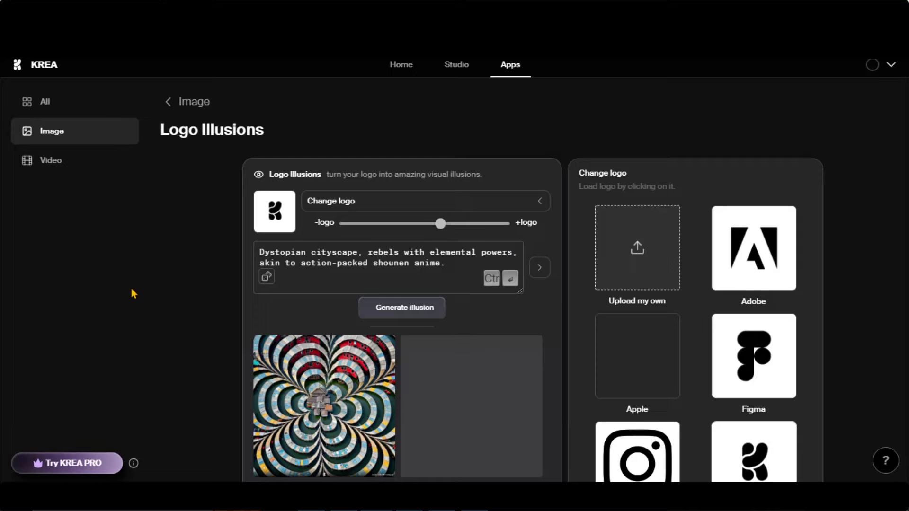
{"action": "left_click", "coordinate": [266, 277]}
{"action": "scroll", "coordinate": [678, 266], "scroll_direction": "down", "scroll_amount": 4}
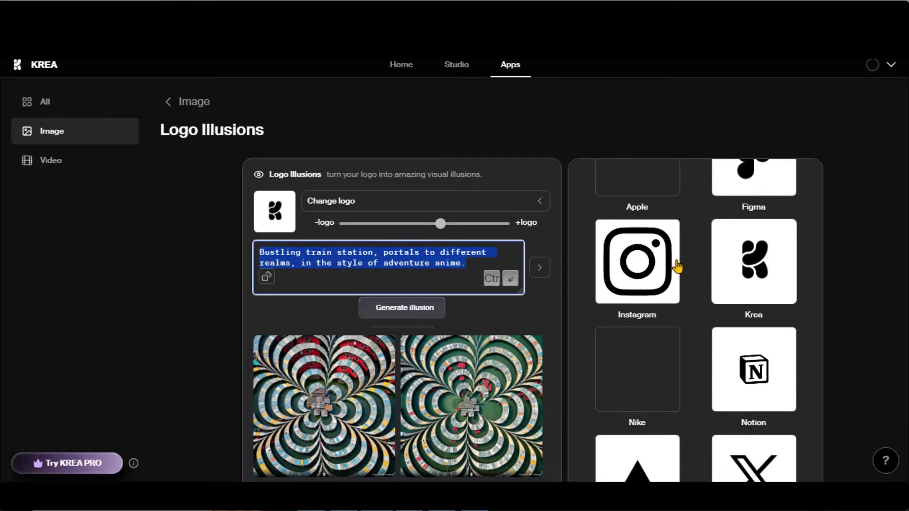
{"action": "scroll", "coordinate": [678, 266], "scroll_direction": "up", "scroll_amount": 3}
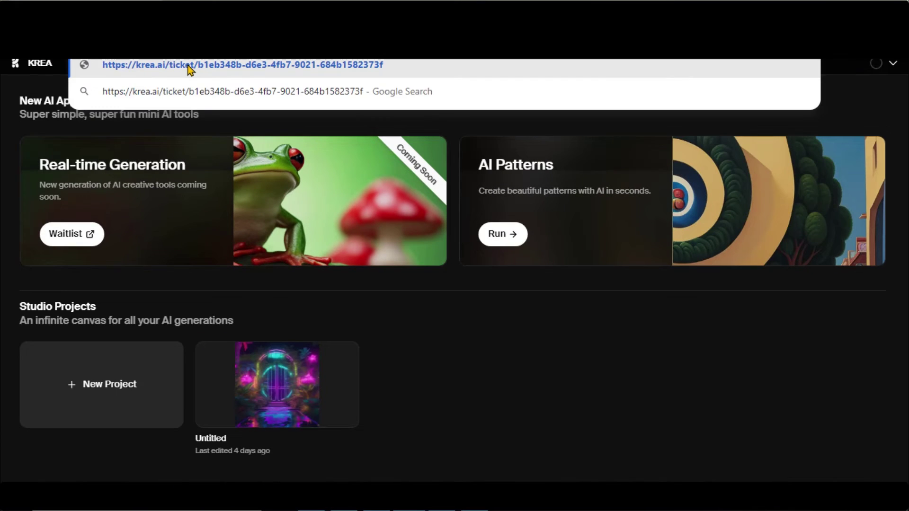
Step: Open the invite ticket link and redeem the invite
{"action": "left_click", "coordinate": [533, 388]}
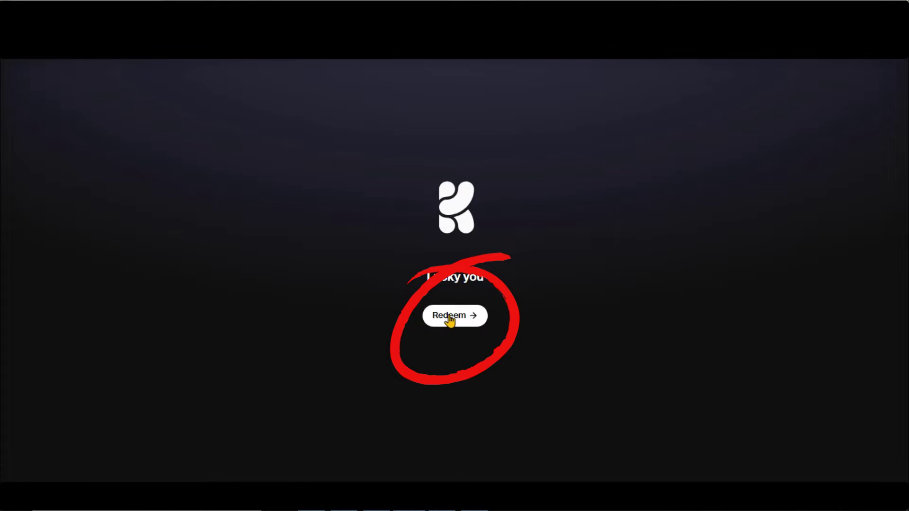
{"action": "left_click", "coordinate": [449, 315]}
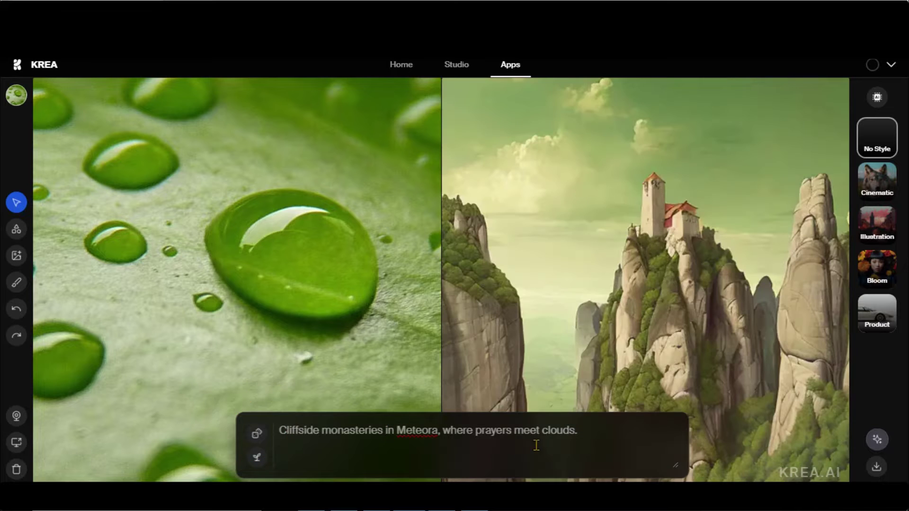
Step: Cycle through several random prompts, then wipe the canvas clean
{"action": "left_click", "coordinate": [257, 432]}
{"action": "left_click", "coordinate": [256, 433]}
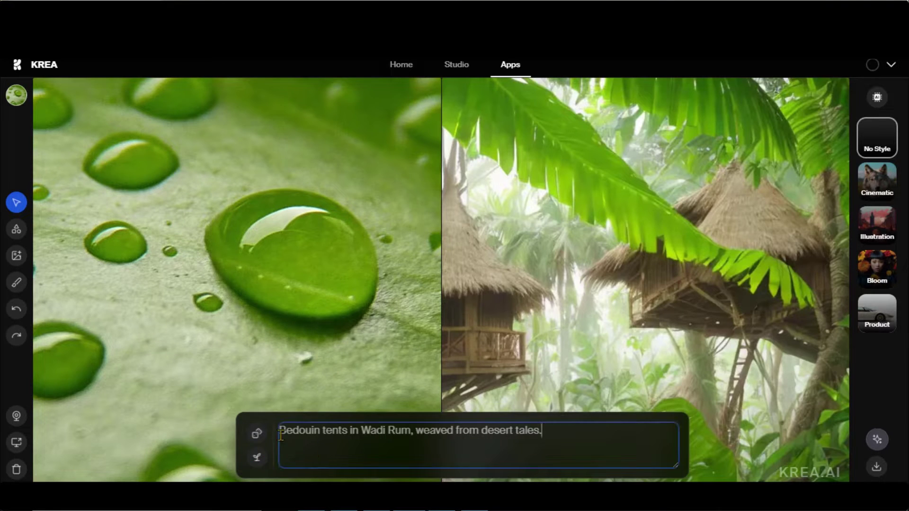
{"action": "left_click", "coordinate": [261, 436]}
{"action": "left_click", "coordinate": [260, 436]}
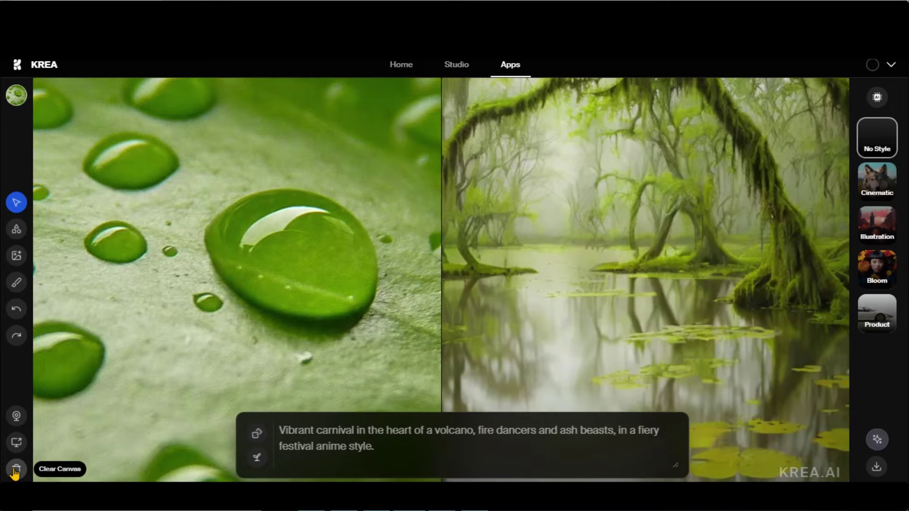
{"action": "left_click", "coordinate": [16, 470]}
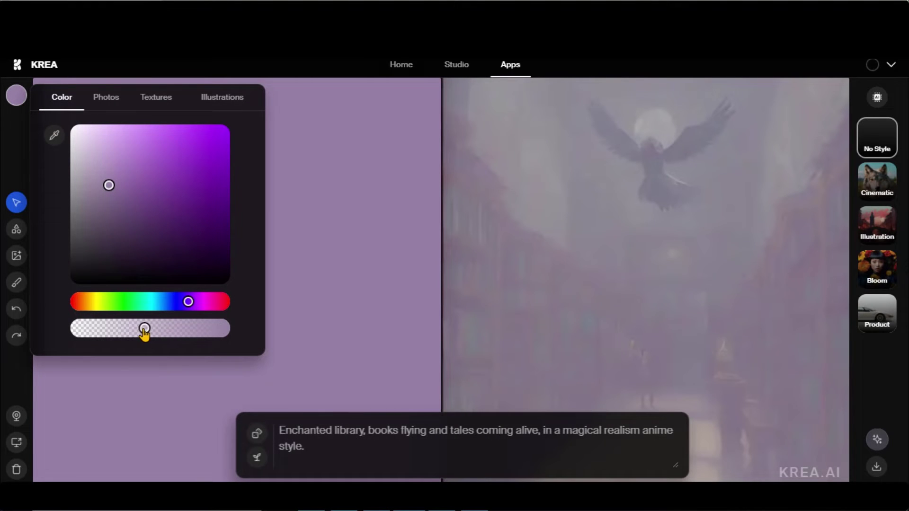
Step: Make the background grey-blue and switch to the misty lighthouse prompt
{"action": "left_click_drag", "start_coordinate": [166, 305], "coordinate": [162, 304]}
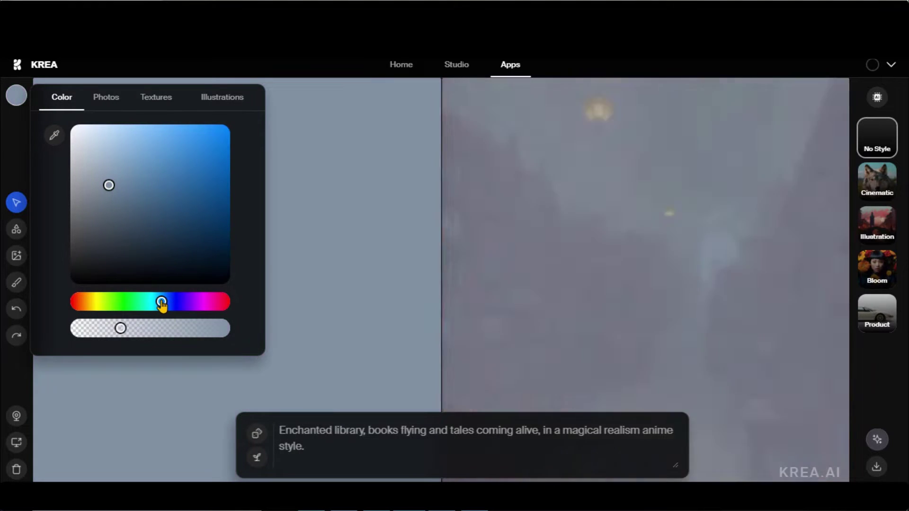
{"action": "left_click", "coordinate": [266, 435]}
{"action": "left_click", "coordinate": [257, 433]}
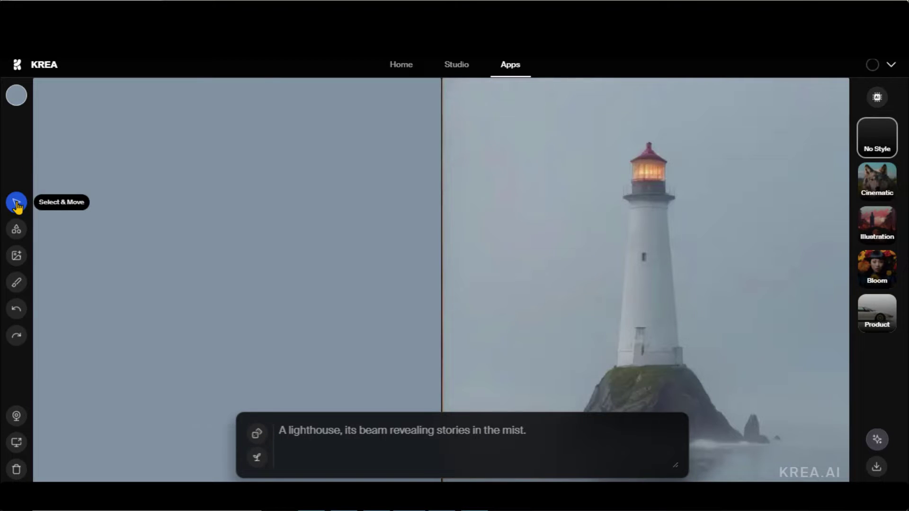
Step: Draw a cyan rectangle on the grey-blue canvas
{"action": "left_click", "coordinate": [14, 230]}
{"action": "left_click", "coordinate": [53, 231]}
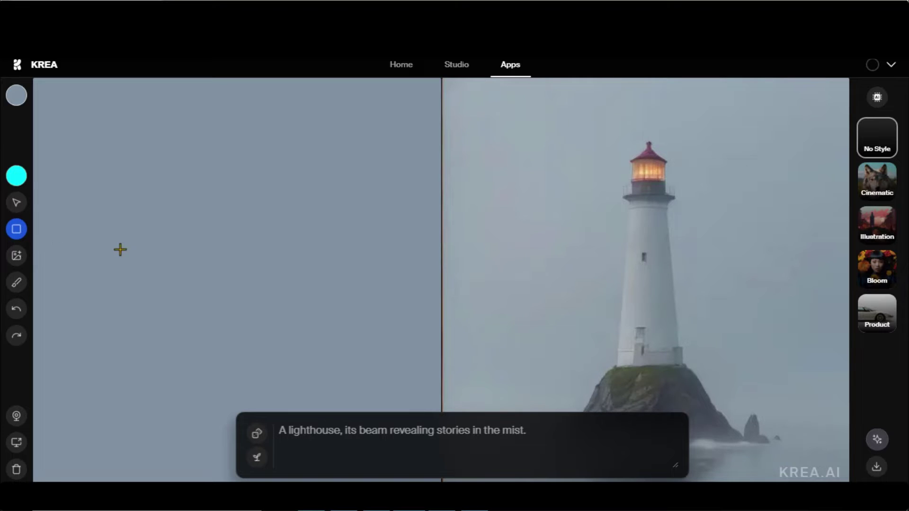
{"action": "left_click_drag", "start_coordinate": [131, 231], "coordinate": [286, 366]}
Step: Add a circle above the cyan square and recolour it with the hue slider
{"action": "left_click", "coordinate": [16, 229]}
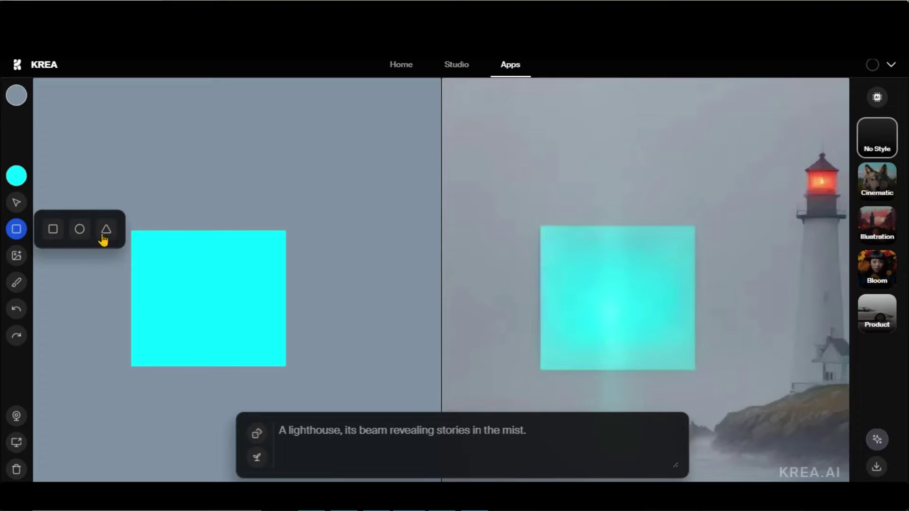
{"action": "left_click", "coordinate": [81, 230]}
{"action": "left_click_drag", "start_coordinate": [161, 149], "coordinate": [215, 209]}
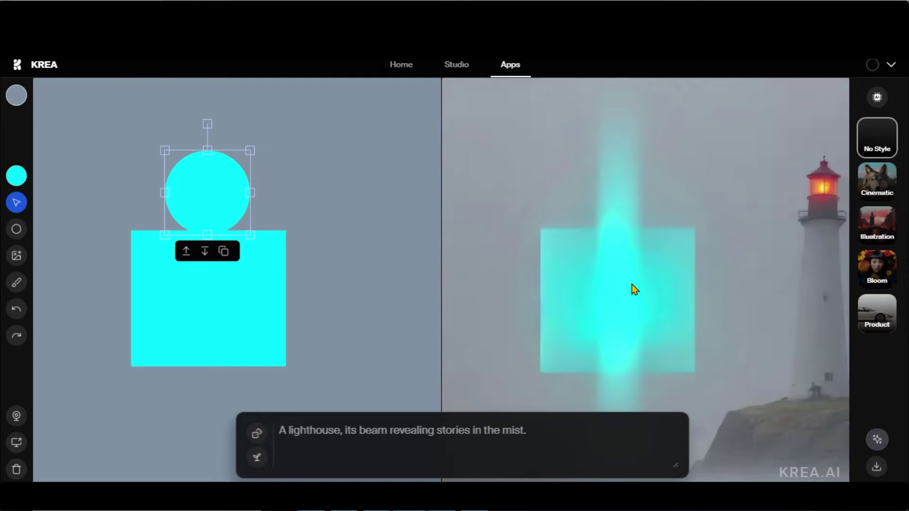
{"action": "left_click", "coordinate": [17, 176]}
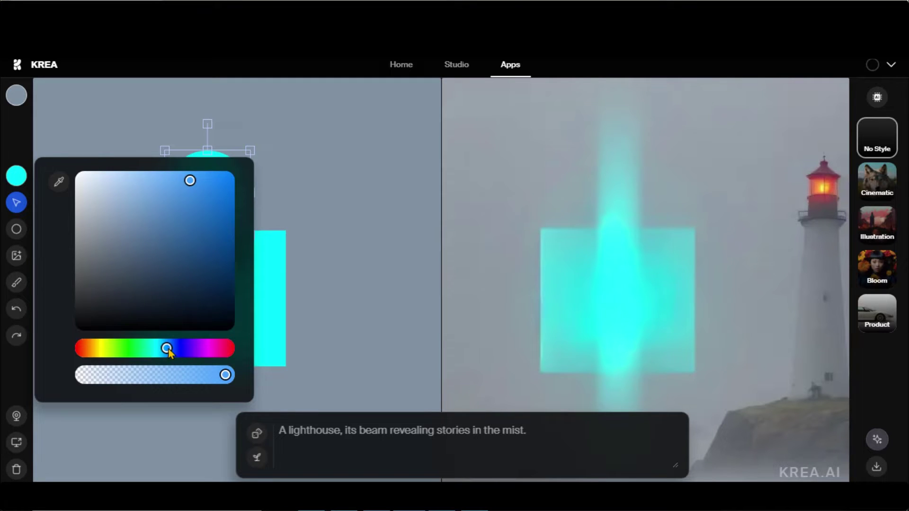
{"action": "left_click_drag", "start_coordinate": [168, 348], "coordinate": [118, 350]}
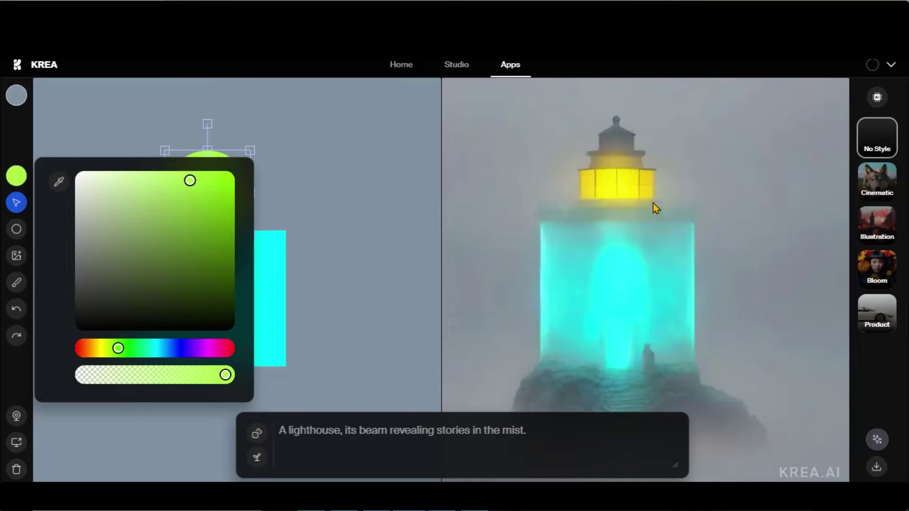
{"action": "mouse_move", "coordinate": [118, 349]}
{"action": "left_mouse_down"}
{"action": "mouse_move", "coordinate": [89, 349]}
{"action": "mouse_move", "coordinate": [202, 348]}
{"action": "mouse_move", "coordinate": [176, 349]}
{"action": "left_mouse_up"}
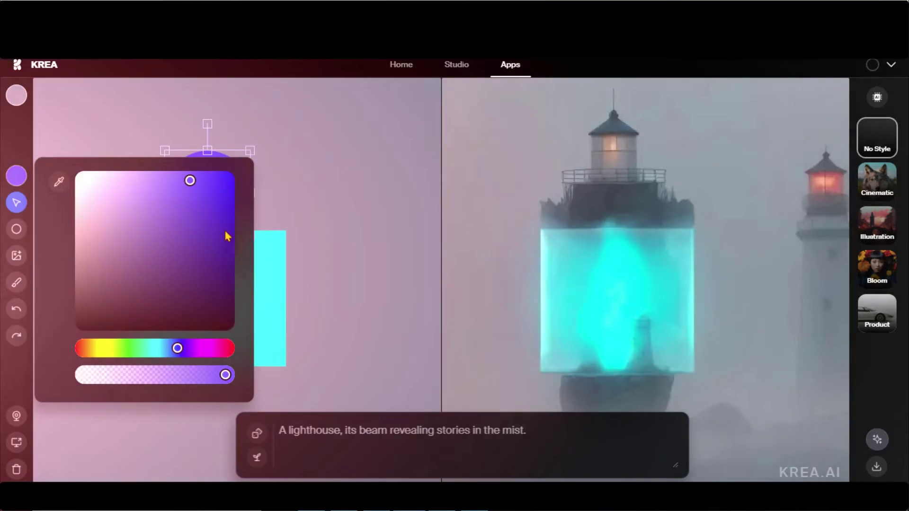
Step: Paint two curved arm strokes on either side of the square
{"action": "left_click", "coordinate": [16, 282]}
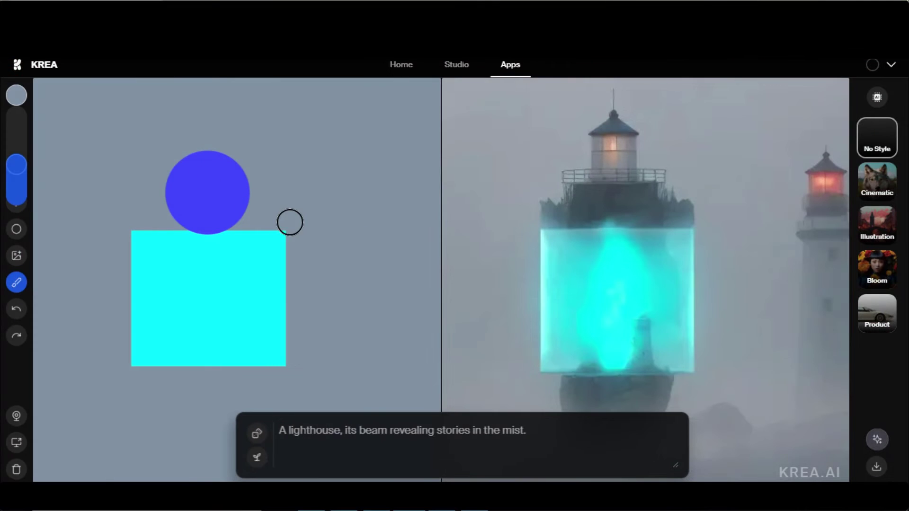
{"action": "left_click_drag", "start_coordinate": [283, 186], "coordinate": [338, 261]}
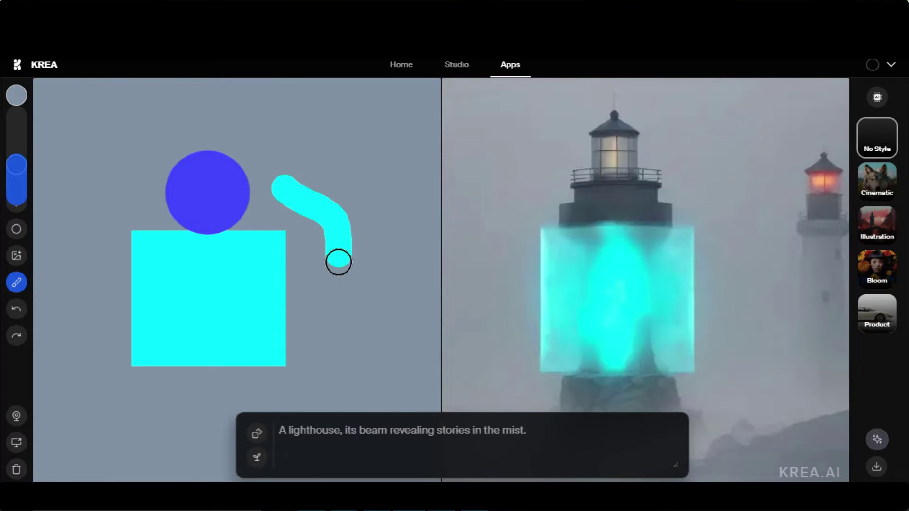
{"action": "mouse_move", "coordinate": [112, 203]}
{"action": "left_mouse_down"}
{"action": "mouse_move", "coordinate": [98, 203]}
{"action": "mouse_move", "coordinate": [93, 289]}
{"action": "left_mouse_up"}
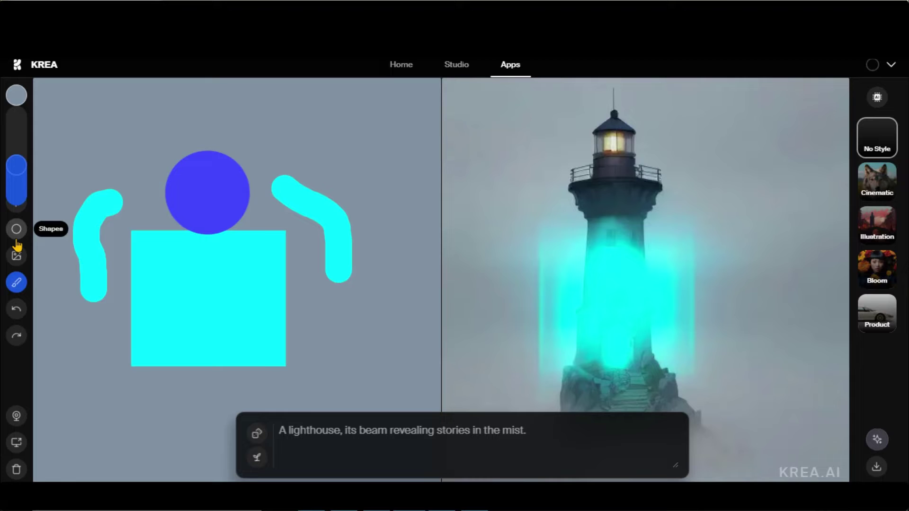
Step: Change the canvas background to a greyish blue
{"action": "left_click", "coordinate": [16, 95]}
{"action": "left_click", "coordinate": [198, 142]}
{"action": "mouse_move", "coordinate": [218, 137]}
{"action": "left_mouse_down"}
{"action": "mouse_move", "coordinate": [138, 160]}
{"action": "mouse_move", "coordinate": [149, 179]}
{"action": "left_mouse_up"}
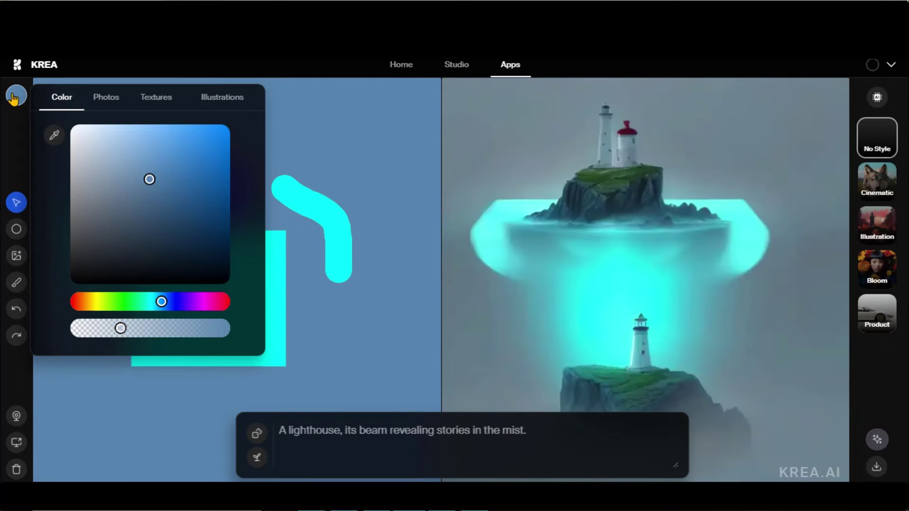
{"action": "left_click", "coordinate": [14, 96]}
Step: Try four random prompts in a row
{"action": "left_click", "coordinate": [260, 440]}
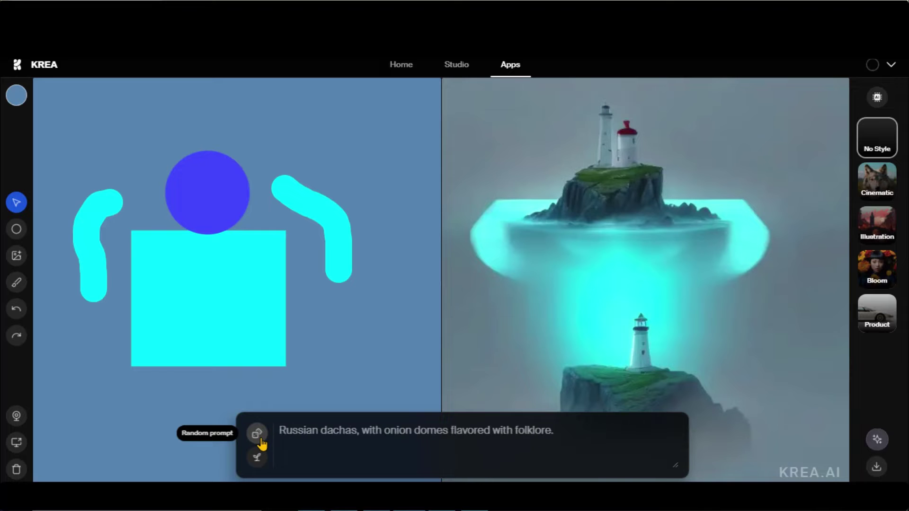
{"action": "left_click", "coordinate": [260, 440]}
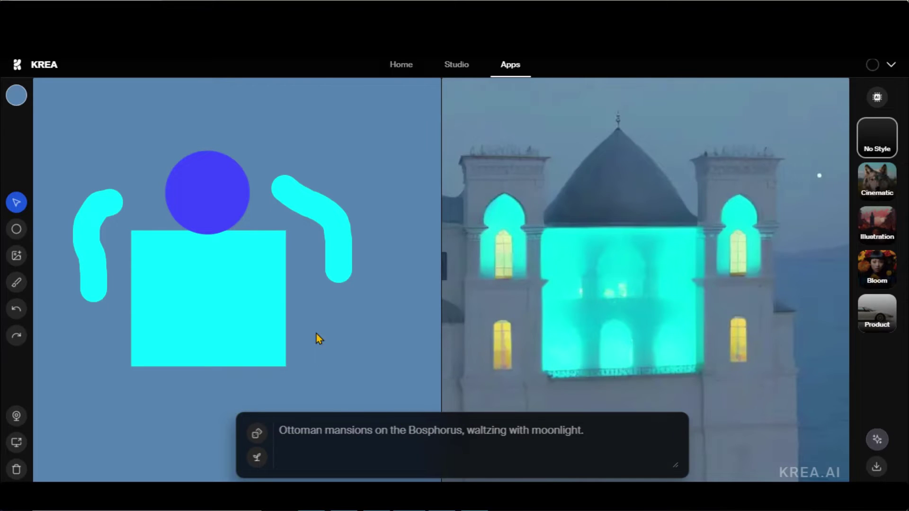
{"action": "left_click", "coordinate": [260, 439]}
{"action": "left_click", "coordinate": [260, 439]}
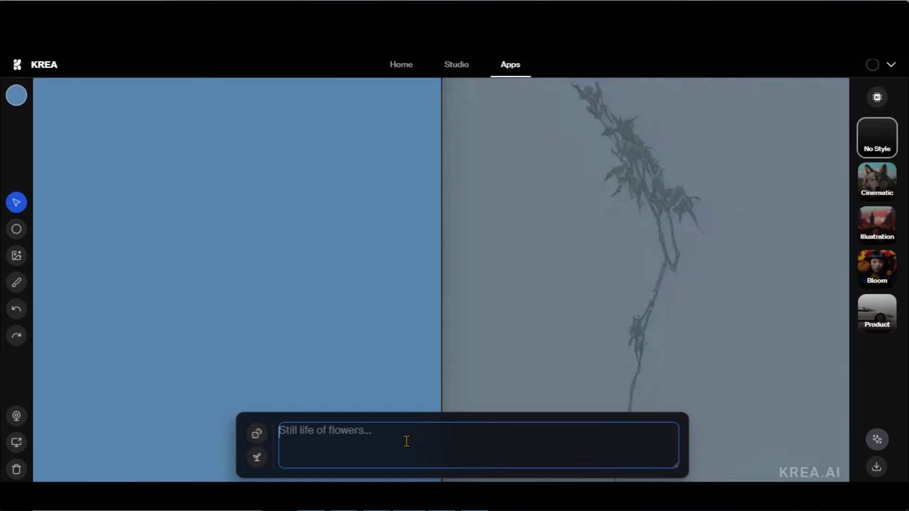
Step: Add the penguin photo to the canvas, centre it and enlarge it
{"action": "left_click_drag", "start_coordinate": [407, 441], "coordinate": [214, 254]}
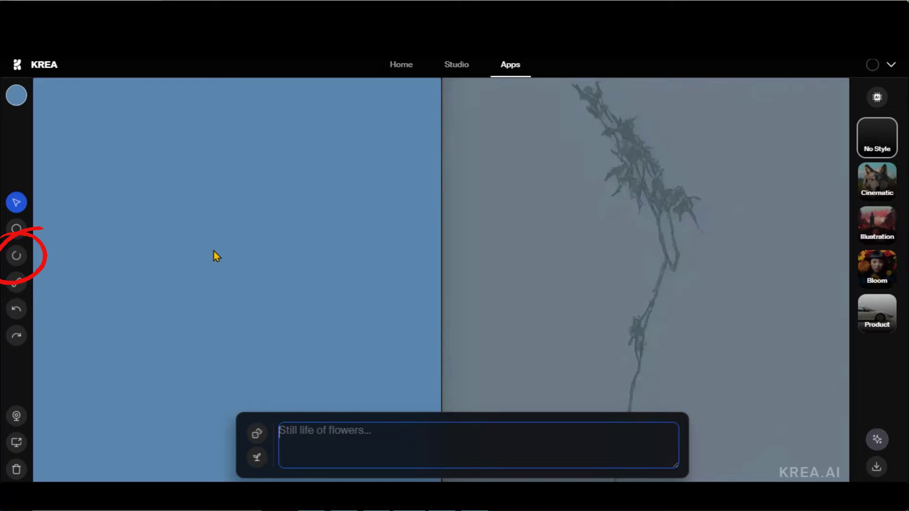
{"action": "left_click_drag", "start_coordinate": [103, 120], "coordinate": [171, 205]}
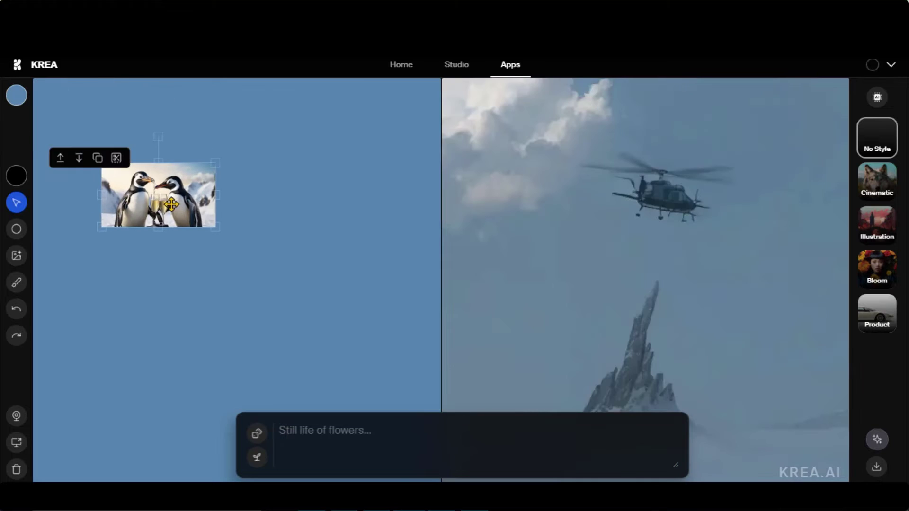
{"action": "left_click_drag", "start_coordinate": [215, 227], "coordinate": [384, 333]}
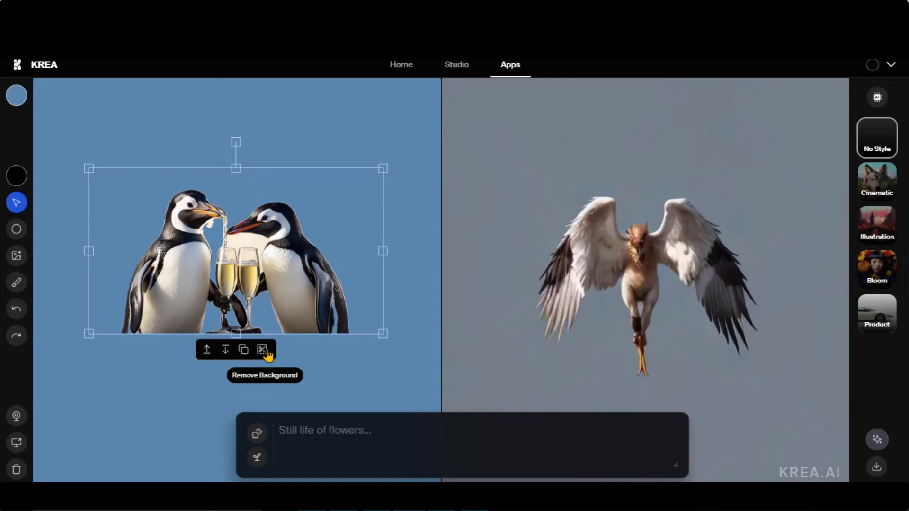
{"action": "left_click_drag", "start_coordinate": [381, 335], "coordinate": [414, 351]}
Step: Enter the prompt 'two penguins holding glasses'
{"action": "left_click", "coordinate": [379, 425]}
{"action": "type", "text": "two "}
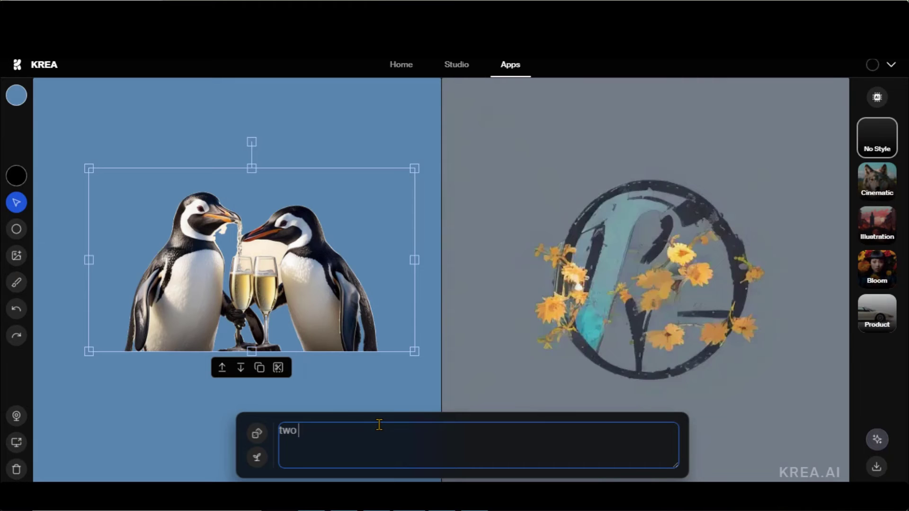
{"action": "type", "text": "penguines"}
{"action": "key", "text": "BackSpace"}
{"action": "key", "text": "BackSpace"}
{"action": "type", "text": "s"}
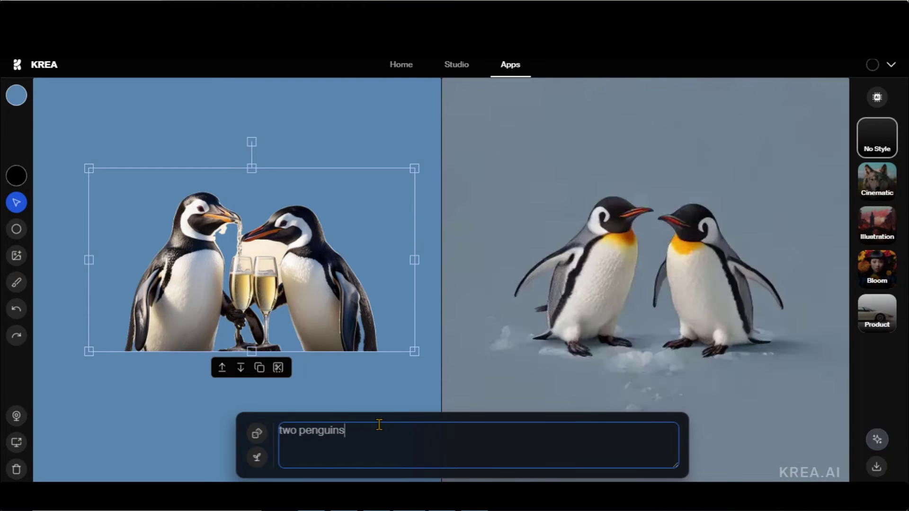
{"action": "type", "text": " holding glasses"}
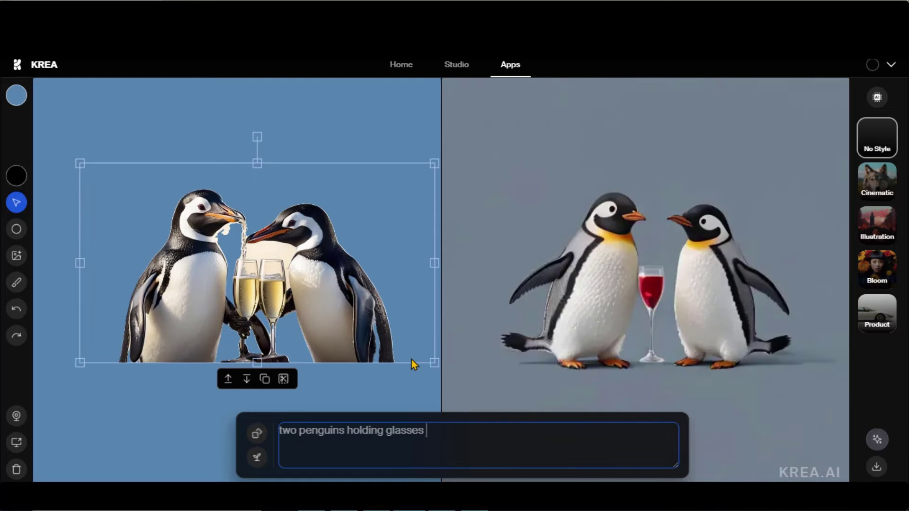
Step: Set the brush colour to cyan
{"action": "left_click", "coordinate": [16, 176]}
{"action": "left_click", "coordinate": [223, 185]}
{"action": "left_click", "coordinate": [152, 349]}
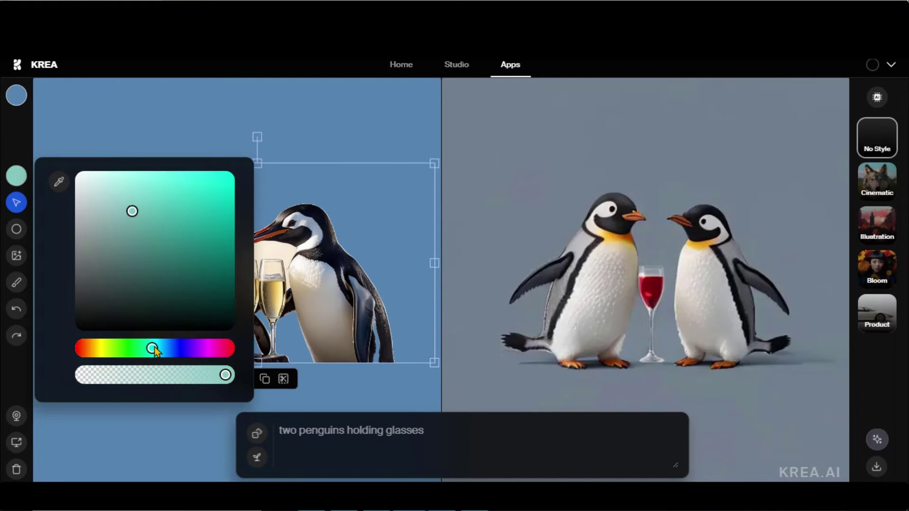
{"action": "left_click_drag", "start_coordinate": [151, 349], "coordinate": [167, 349]}
{"action": "left_click", "coordinate": [121, 181]}
{"action": "left_click", "coordinate": [98, 182]}
Step: Paint check marks above both penguins, undoing the banner and other trial strokes
{"action": "left_click", "coordinate": [16, 284]}
{"action": "mouse_move", "coordinate": [124, 150]}
{"action": "left_mouse_down"}
{"action": "mouse_move", "coordinate": [161, 141]}
{"action": "mouse_move", "coordinate": [377, 134]}
{"action": "mouse_move", "coordinate": [111, 104]}
{"action": "left_mouse_up"}
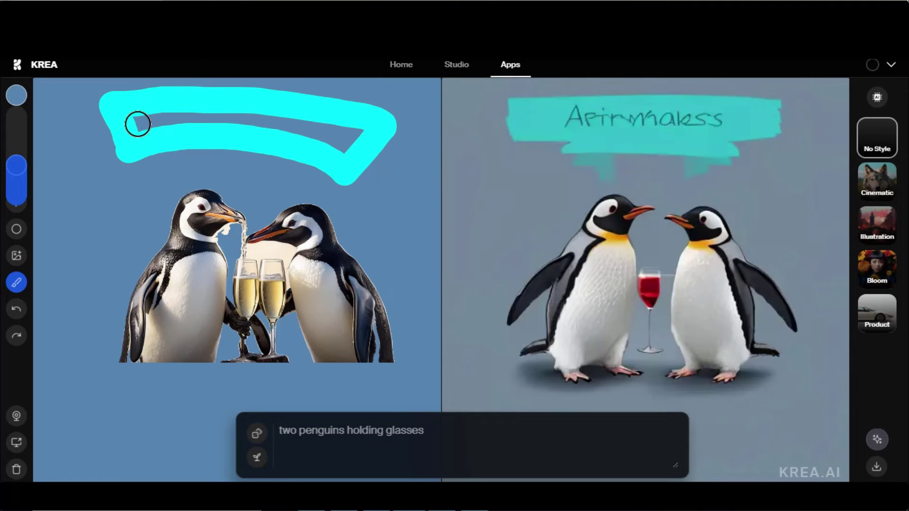
{"action": "left_click", "coordinate": [16, 308]}
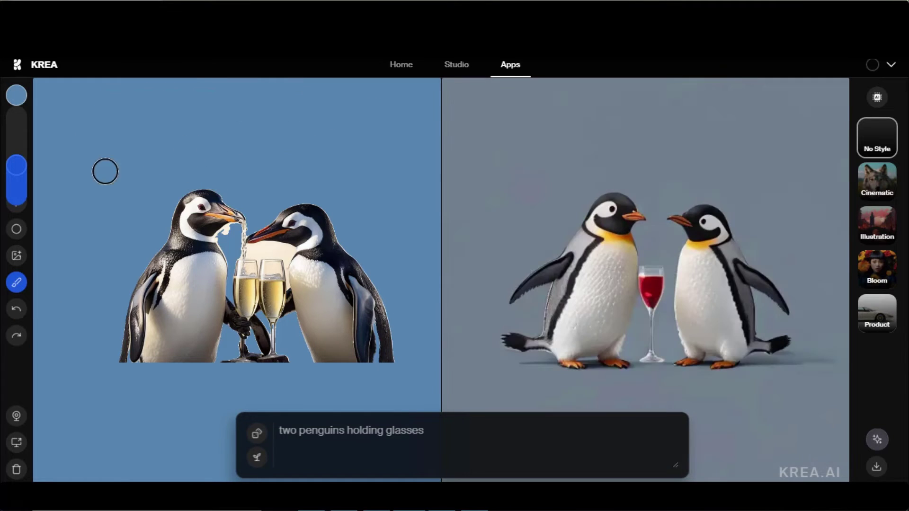
{"action": "left_click_drag", "start_coordinate": [78, 138], "coordinate": [168, 113]}
{"action": "mouse_move", "coordinate": [291, 120]}
{"action": "left_mouse_down"}
{"action": "mouse_move", "coordinate": [331, 139]}
{"action": "mouse_move", "coordinate": [375, 106]}
{"action": "left_mouse_up"}
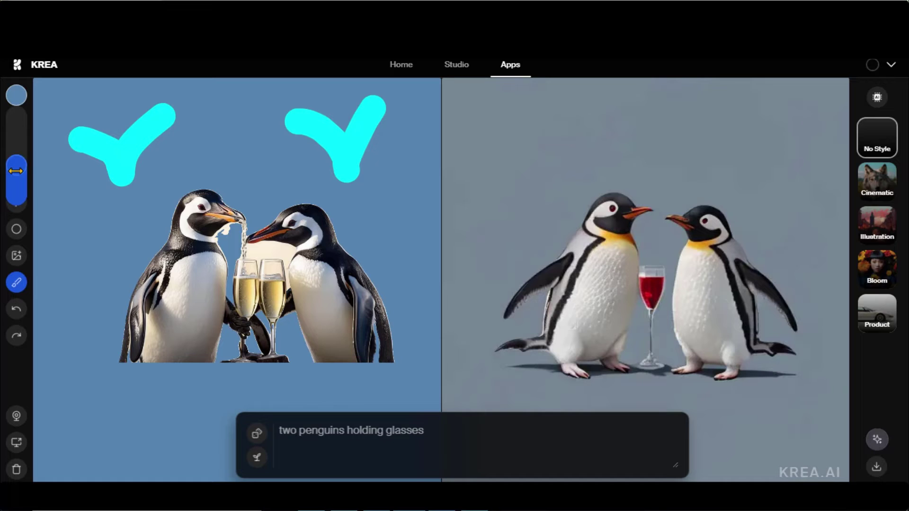
{"action": "left_click_drag", "start_coordinate": [57, 388], "coordinate": [300, 405]}
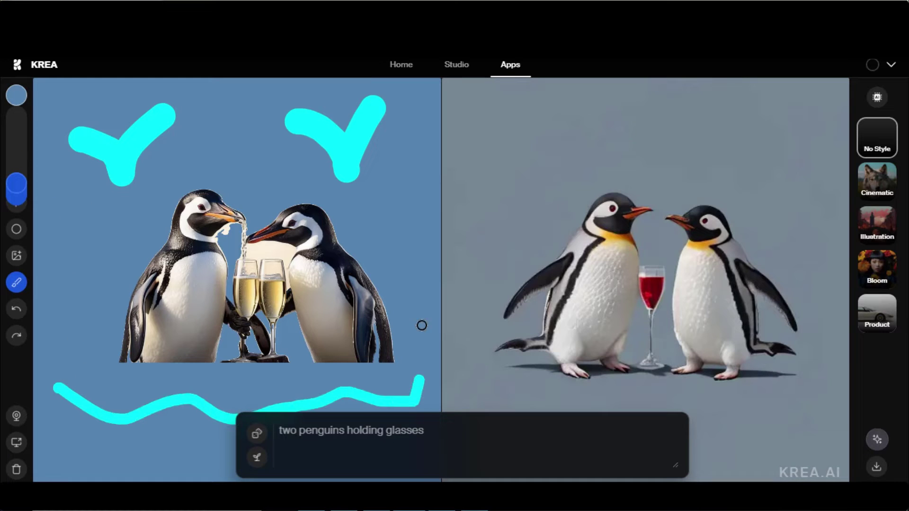
{"action": "left_click_drag", "start_coordinate": [415, 231], "coordinate": [422, 340]}
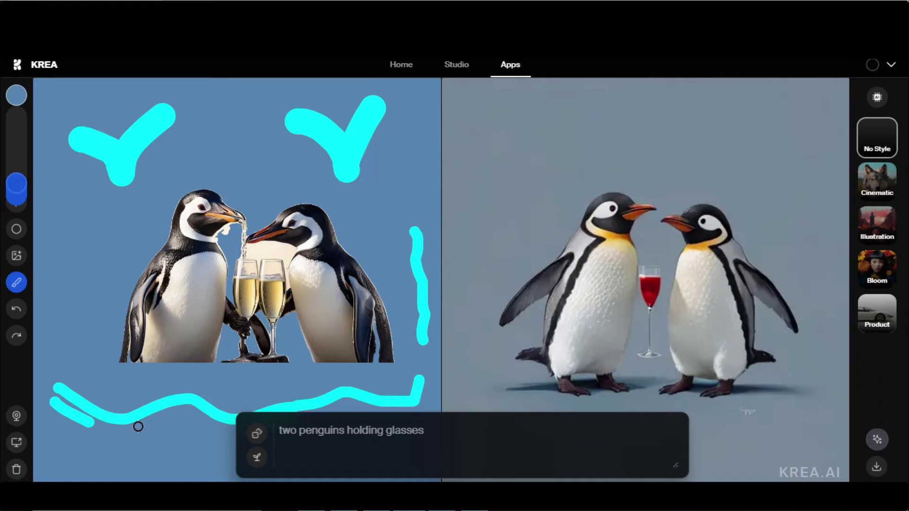
{"action": "left_click", "coordinate": [16, 309]}
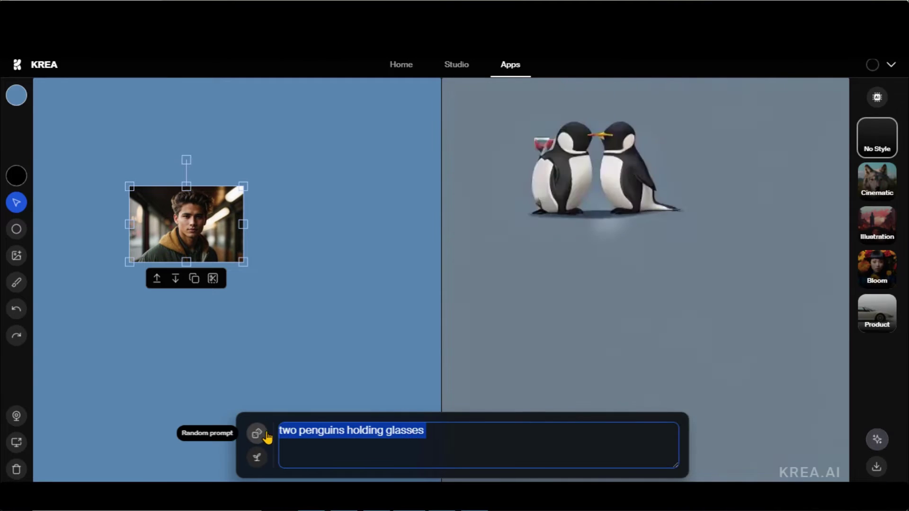
Step: Clear the prompt and enlarge the portrait image to fill the canvas
{"action": "key", "text": "BackSpace"}
{"action": "left_click_drag", "start_coordinate": [243, 261], "coordinate": [403, 367]}
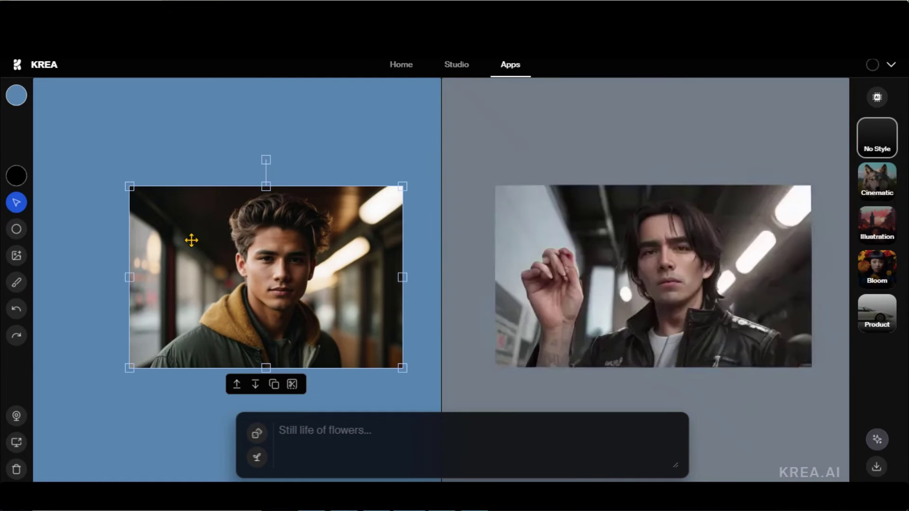
{"action": "left_click_drag", "start_coordinate": [129, 189], "coordinate": [67, 145]}
{"action": "left_click_drag", "start_coordinate": [402, 367], "coordinate": [434, 389]}
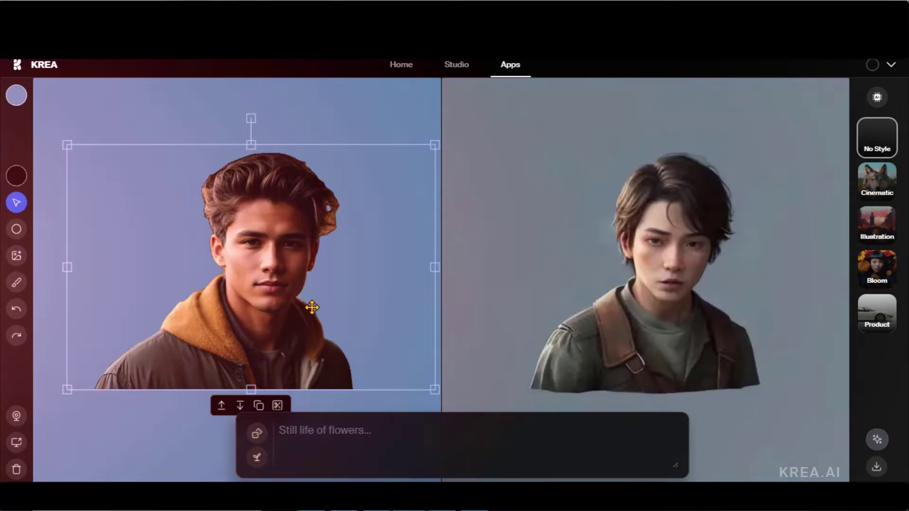
Step: Prompt 'pixar style animation' and pull up spelling suggestions to swap in Disney
{"action": "left_click", "coordinate": [322, 432]}
{"action": "type", "text": "paint"}
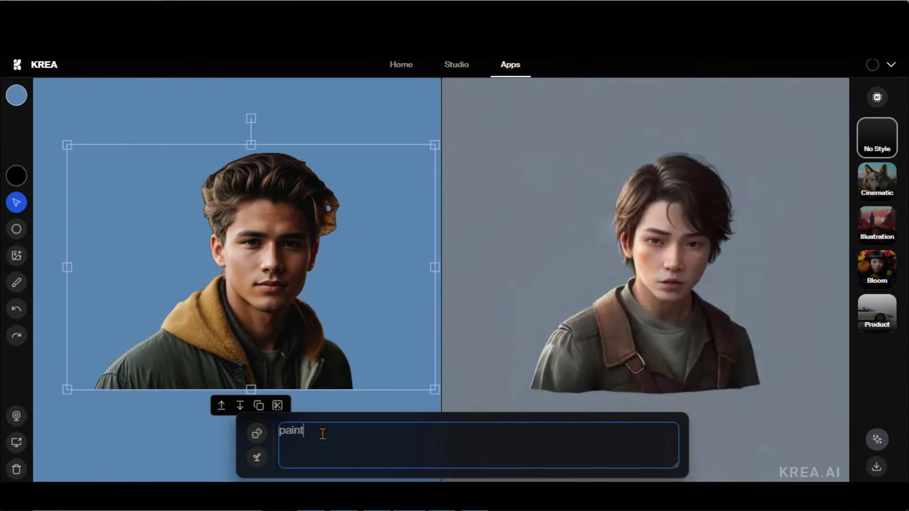
{"action": "type", "text": " style background."}
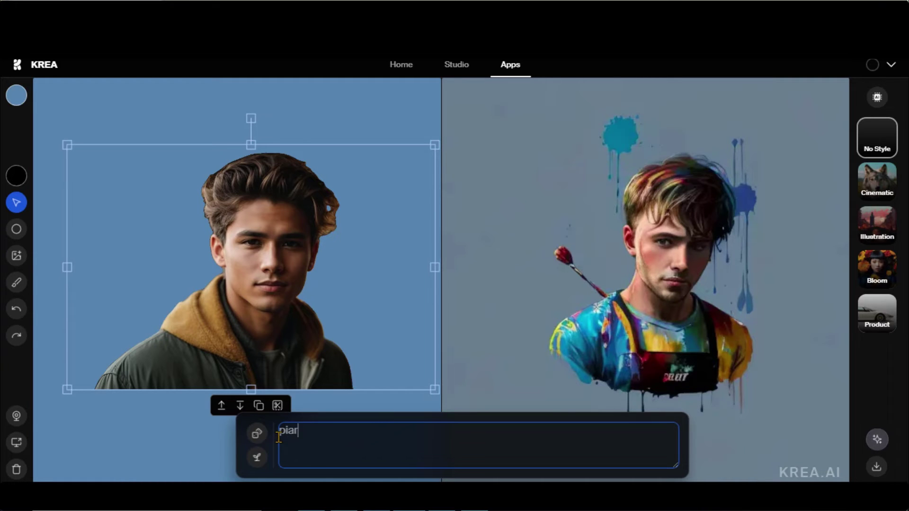
{"action": "key", "text": "BackSpace"}
{"action": "key", "text": "BackSpace"}
{"action": "type", "text": "xar"}
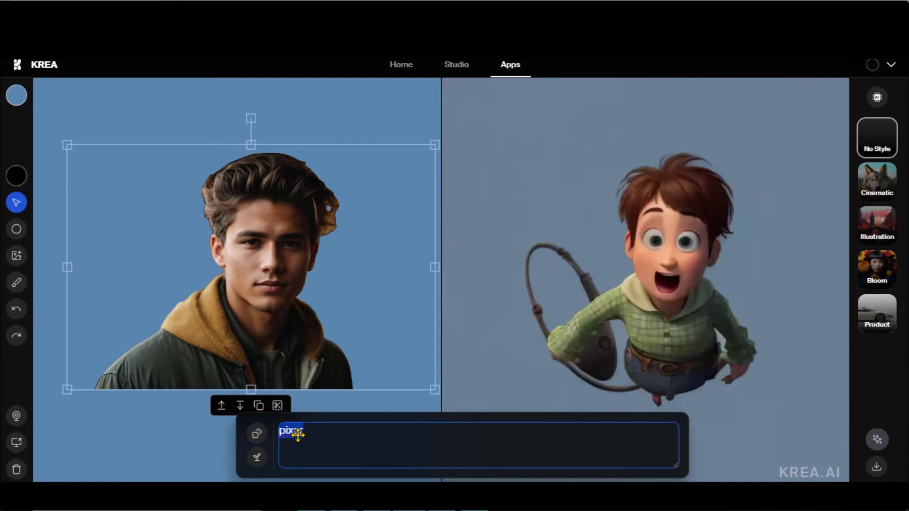
{"action": "type", "text": " style animation"}
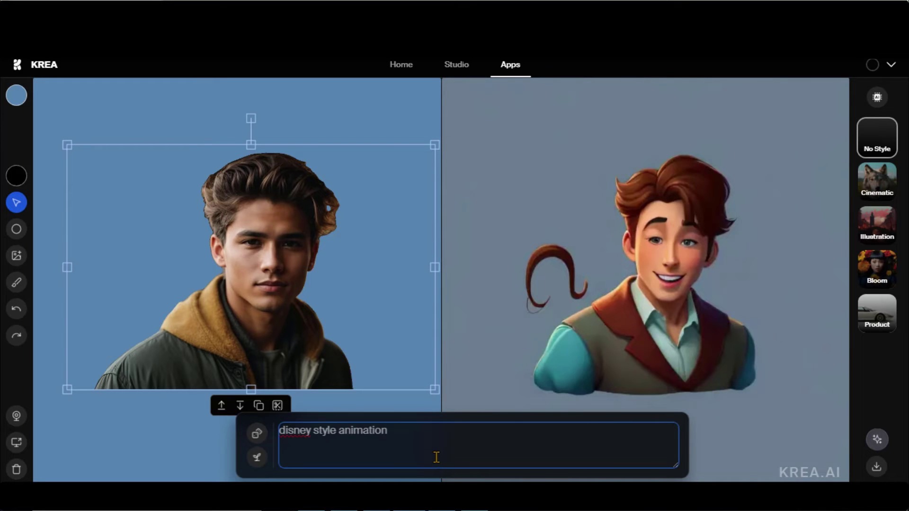
{"action": "right_click", "coordinate": [286, 431]}
Step: Change the prompt word to Disney, then try the Cinematic, Illustration, Bloom and Product styles
{"action": "left_click", "coordinate": [324, 271]}
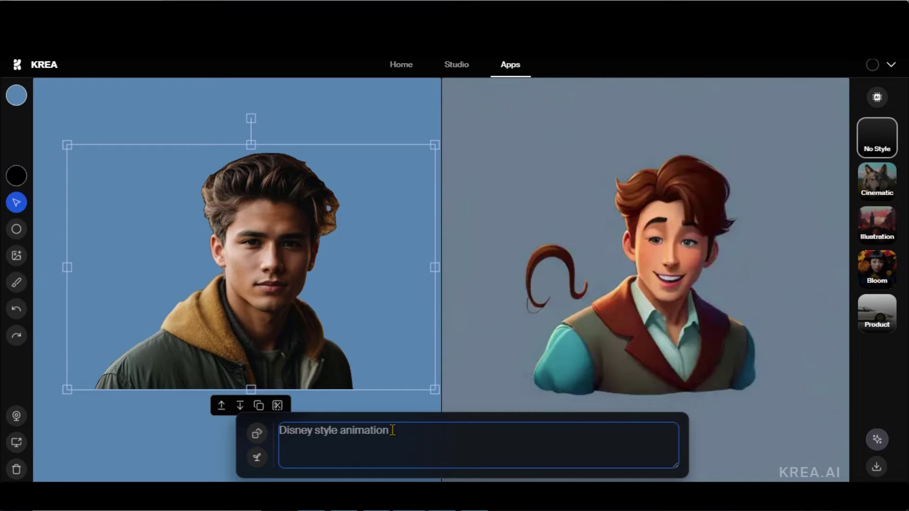
{"action": "left_click", "coordinate": [877, 184]}
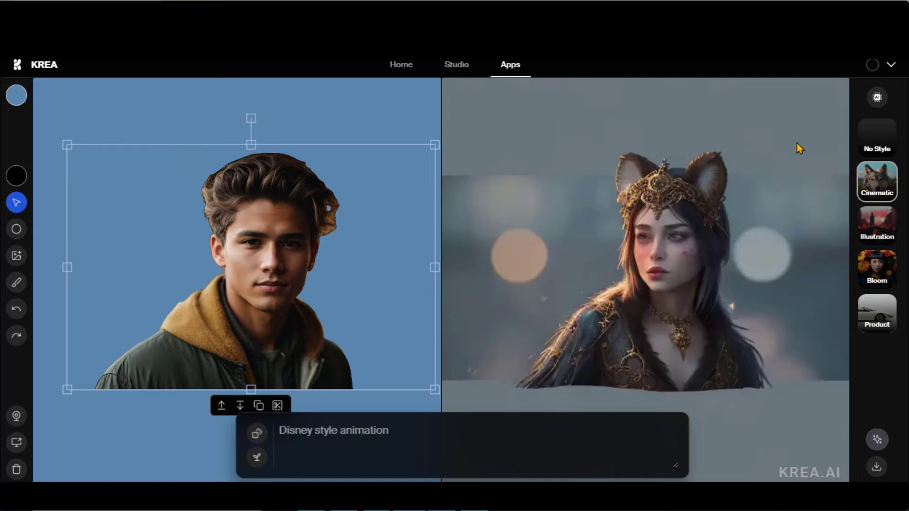
{"action": "left_click", "coordinate": [872, 232]}
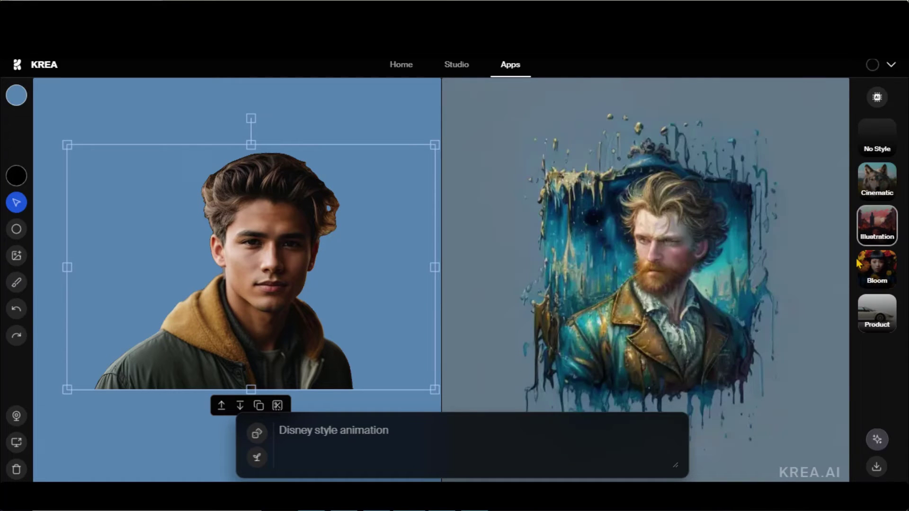
{"action": "left_click", "coordinate": [883, 274]}
{"action": "left_click", "coordinate": [877, 312]}
Step: Use the painterly render as the canvas and draw a cyan triangle above the head
{"action": "mouse_move", "coordinate": [566, 272]}
{"action": "left_mouse_down"}
{"action": "mouse_move", "coordinate": [297, 267]}
{"action": "mouse_move", "coordinate": [265, 257]}
{"action": "left_mouse_up"}
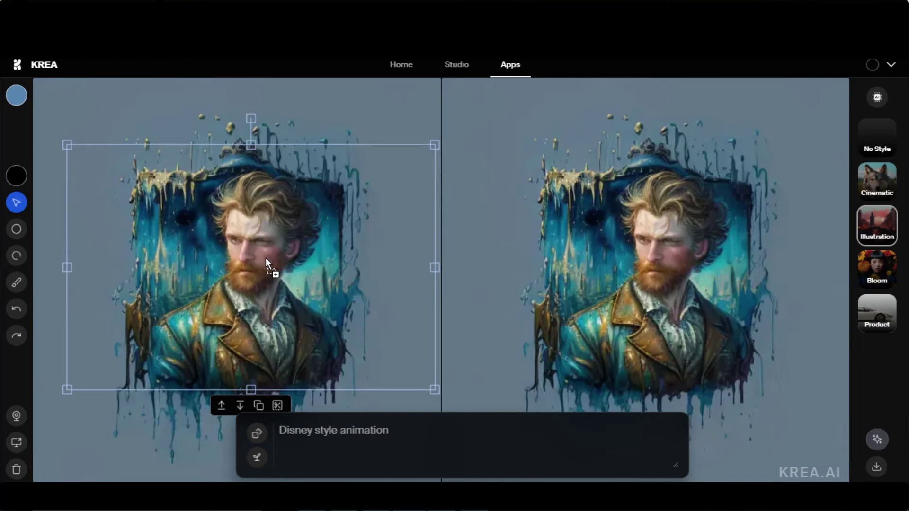
{"action": "left_click", "coordinate": [187, 408]}
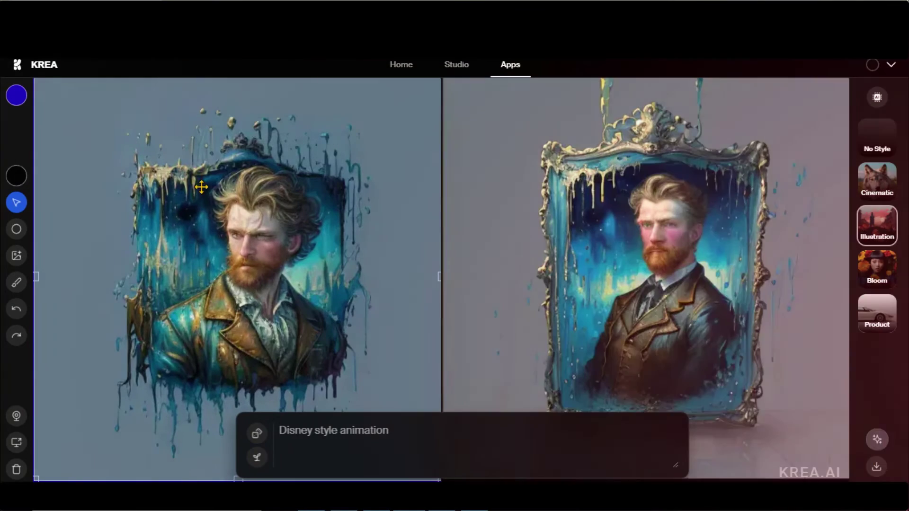
{"action": "left_click", "coordinate": [16, 229]}
{"action": "left_click", "coordinate": [105, 229]}
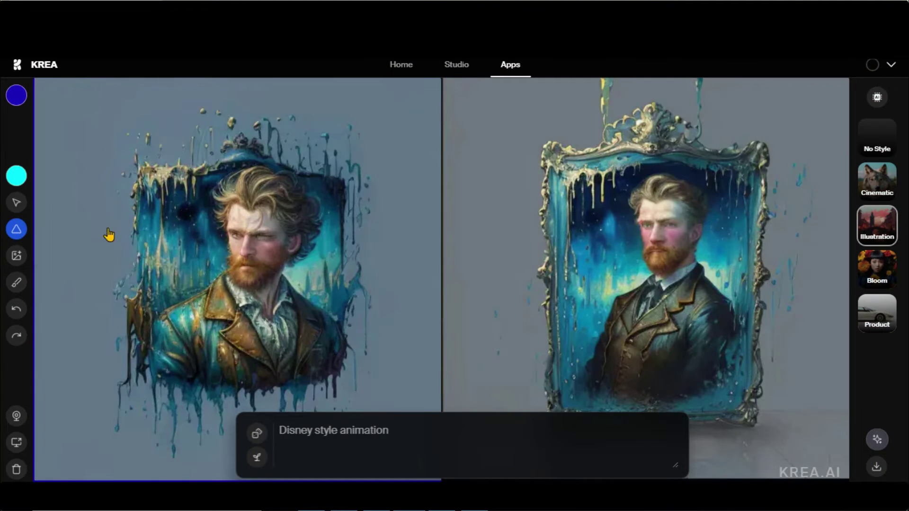
{"action": "left_click_drag", "start_coordinate": [216, 141], "coordinate": [311, 204]}
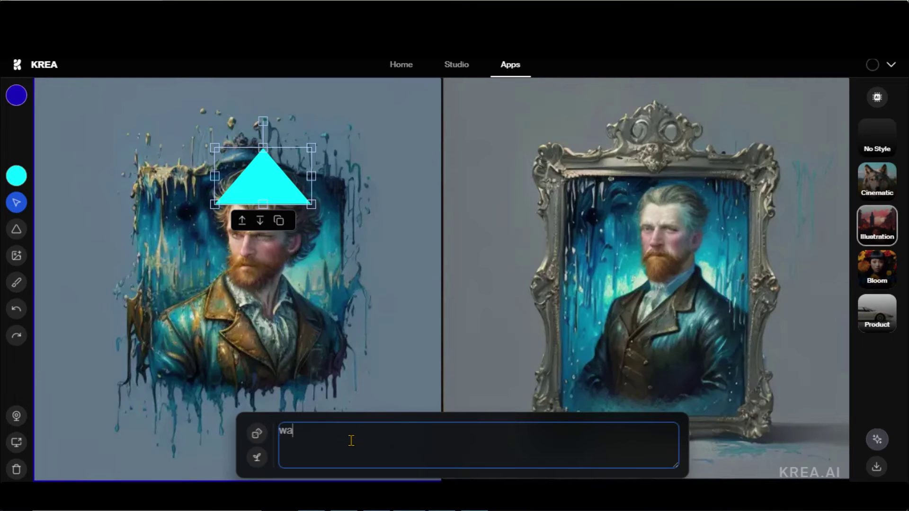
Step: Prompt 'wearing crown.', correcting the misspelled 'wearing' from the spelling suggestions
{"action": "type", "text": "crown."}
{"action": "right_click", "coordinate": [287, 432]}
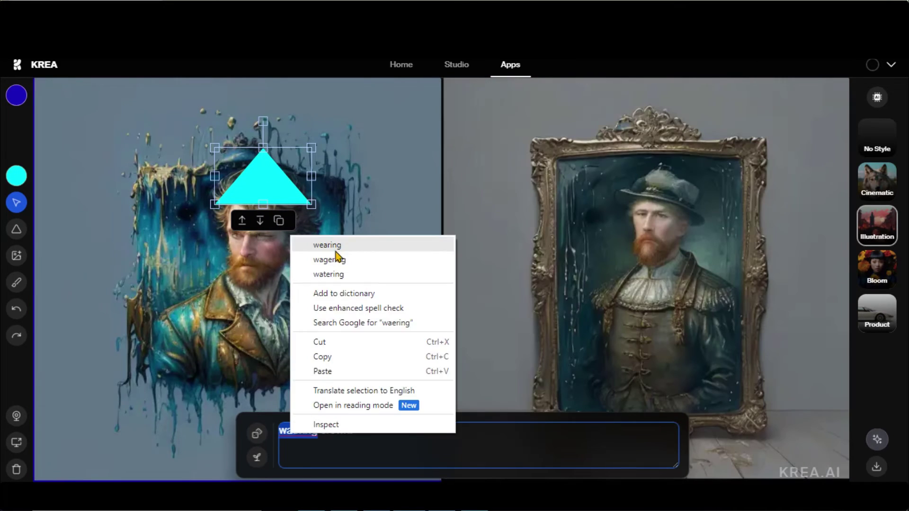
{"action": "left_click", "coordinate": [326, 237]}
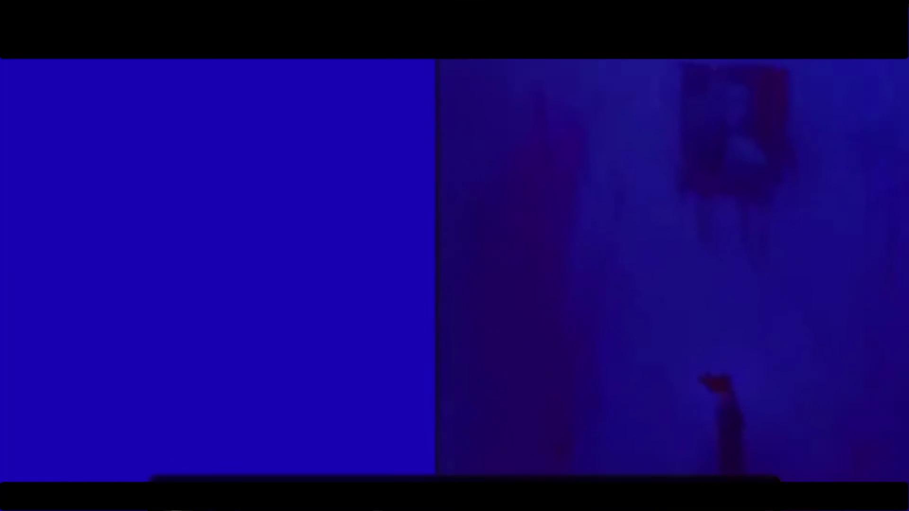
Step: Prompt 'lush green lake.' and set the canvas background colour to white
{"action": "type", "text": "gr"}
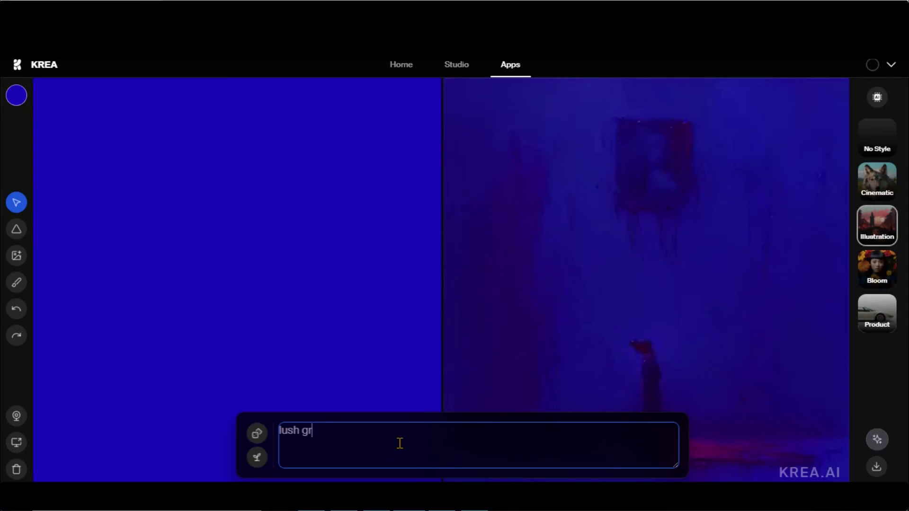
{"action": "type", "text": "een lake."}
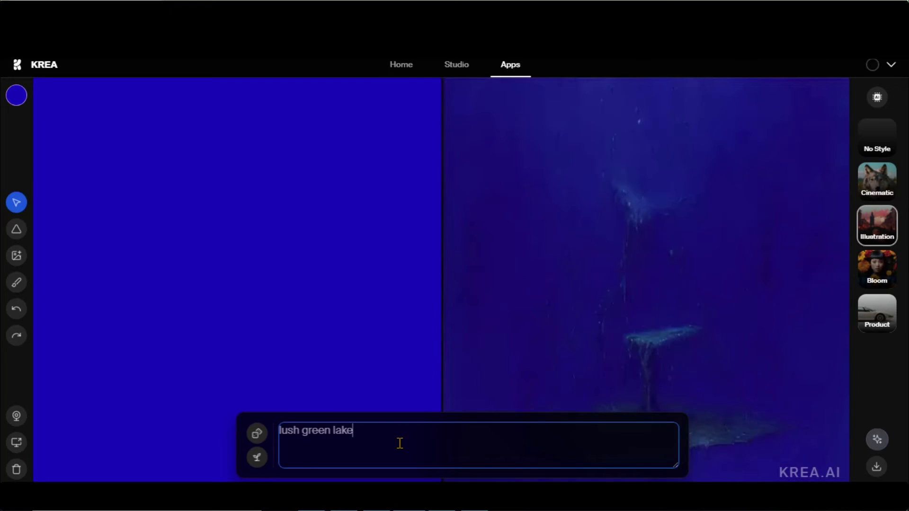
{"action": "left_click", "coordinate": [16, 96]}
{"action": "left_click_drag", "start_coordinate": [219, 178], "coordinate": [165, 157]}
Step: Try the sea-and-clouds photo, then the misty lake photo, as canvas background
{"action": "left_click", "coordinate": [101, 98]}
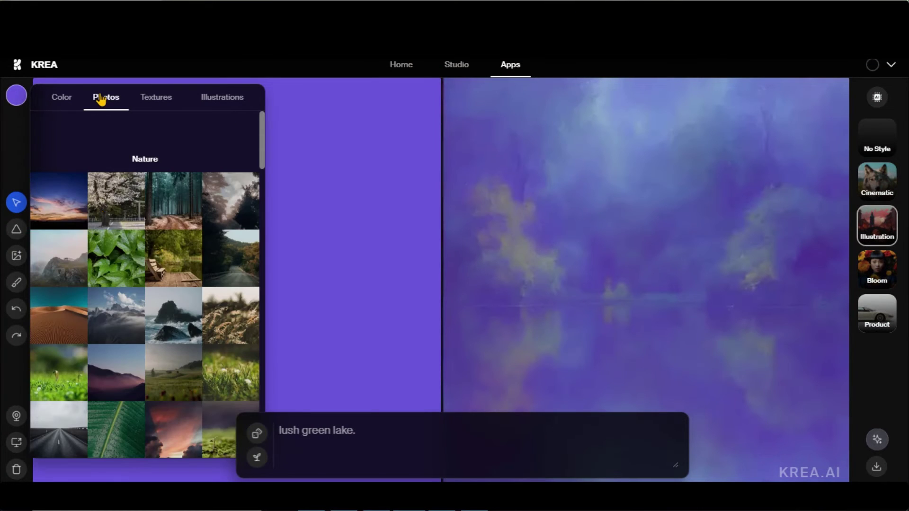
{"action": "scroll", "coordinate": [71, 284], "scroll_direction": "down", "scroll_amount": 7}
{"action": "left_click", "coordinate": [63, 279]}
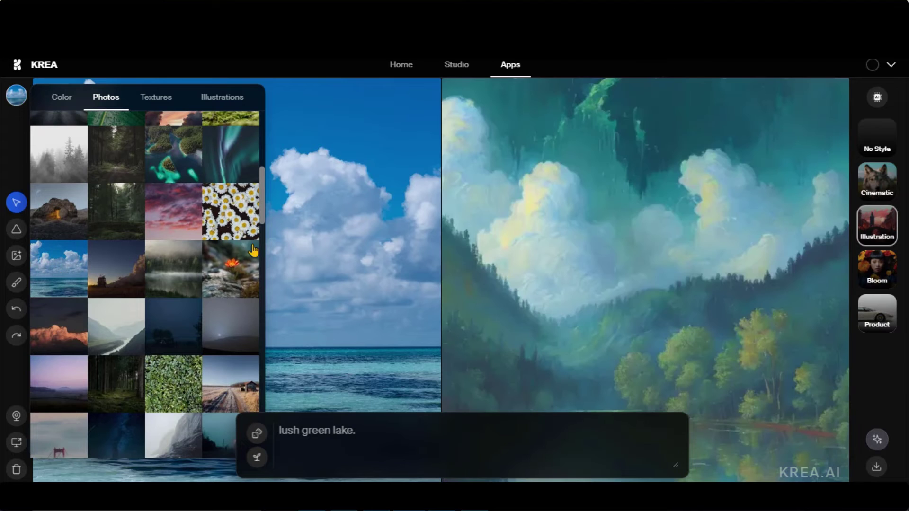
{"action": "left_click", "coordinate": [169, 271]}
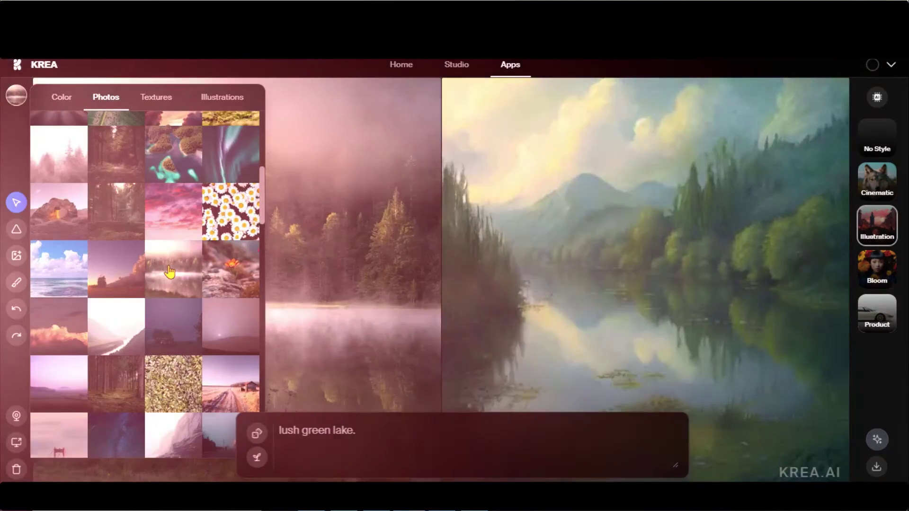
Step: Try dark wet, roses and green grass textures, then set the scooter illustration as background
{"action": "left_click", "coordinate": [156, 96]}
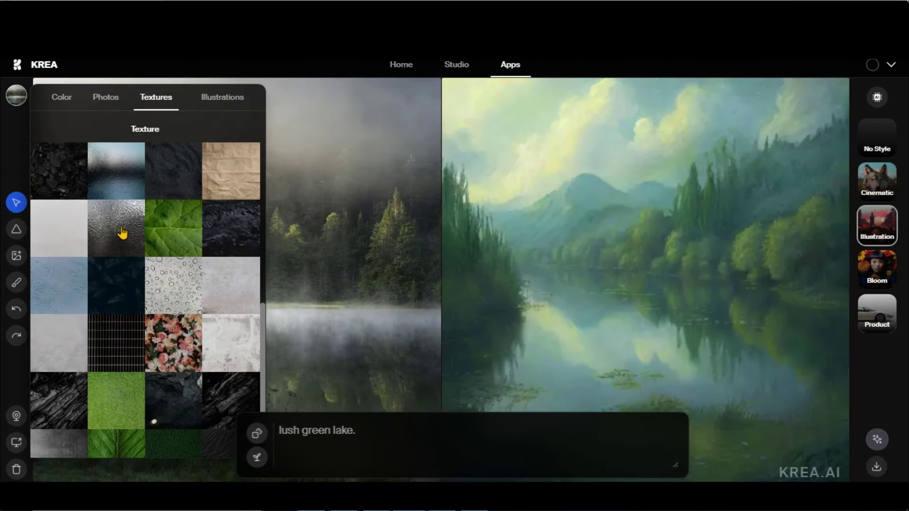
{"action": "left_click", "coordinate": [126, 231]}
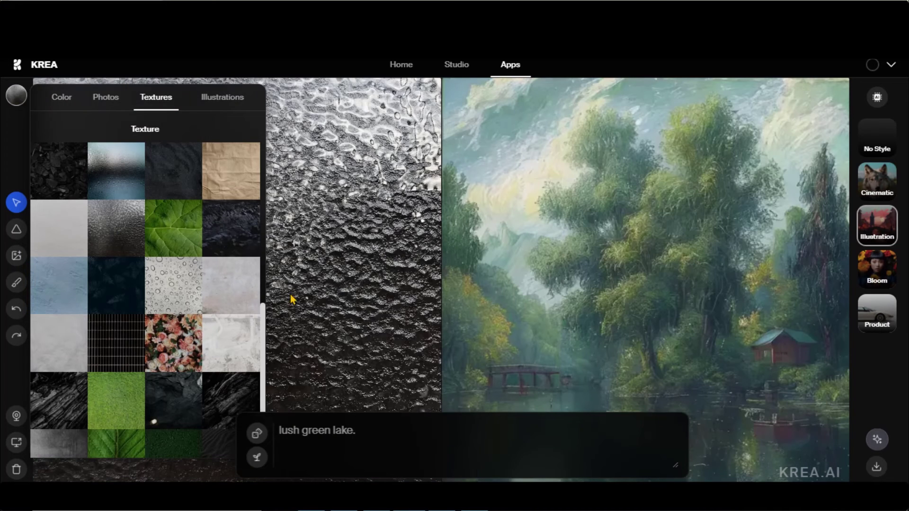
{"action": "left_click", "coordinate": [187, 342]}
{"action": "scroll", "coordinate": [187, 313], "scroll_direction": "down", "scroll_amount": 1}
{"action": "left_click", "coordinate": [119, 376]}
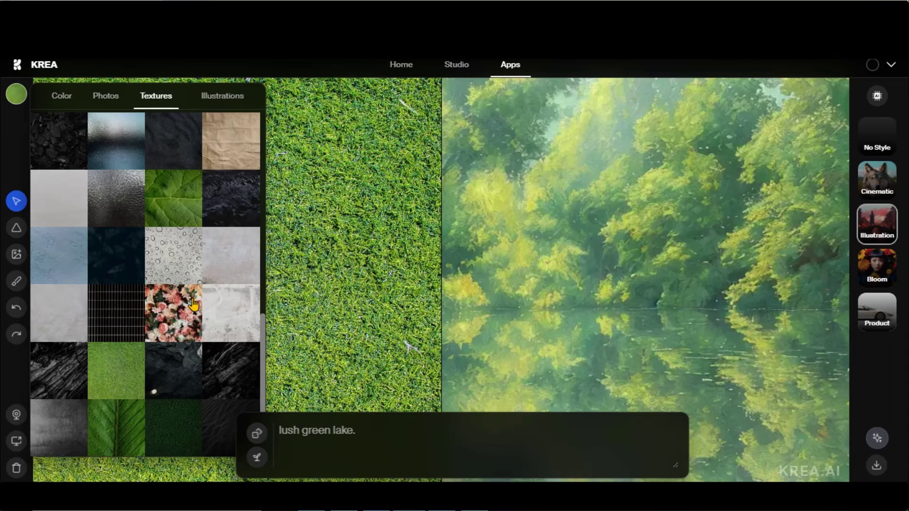
{"action": "left_click", "coordinate": [221, 101]}
{"action": "left_click", "coordinate": [58, 199]}
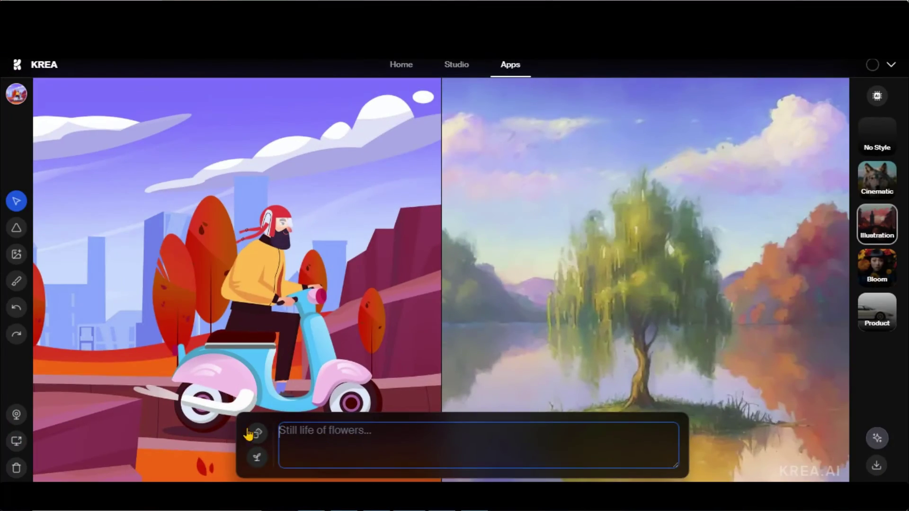
Step: Generate a random Andean village prompt and use the moonlit desert illustration as background
{"action": "left_click", "coordinate": [251, 432]}
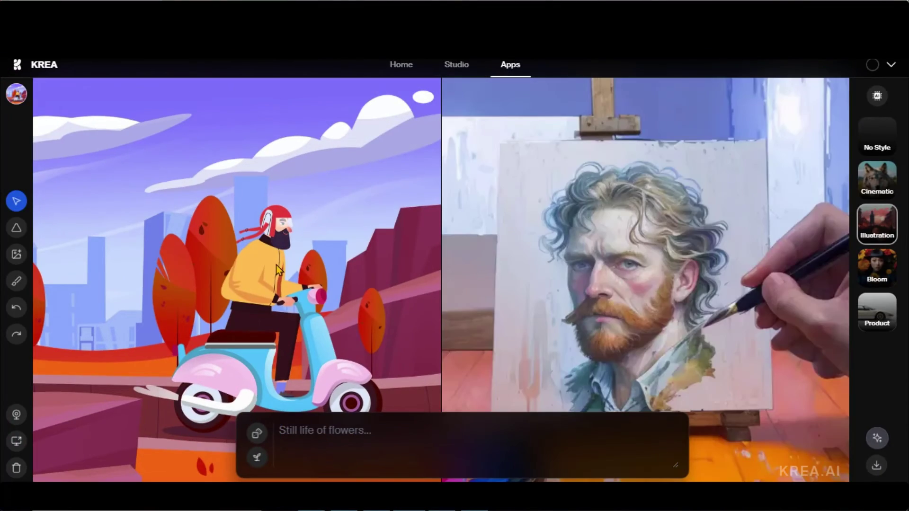
{"action": "left_click", "coordinate": [257, 433]}
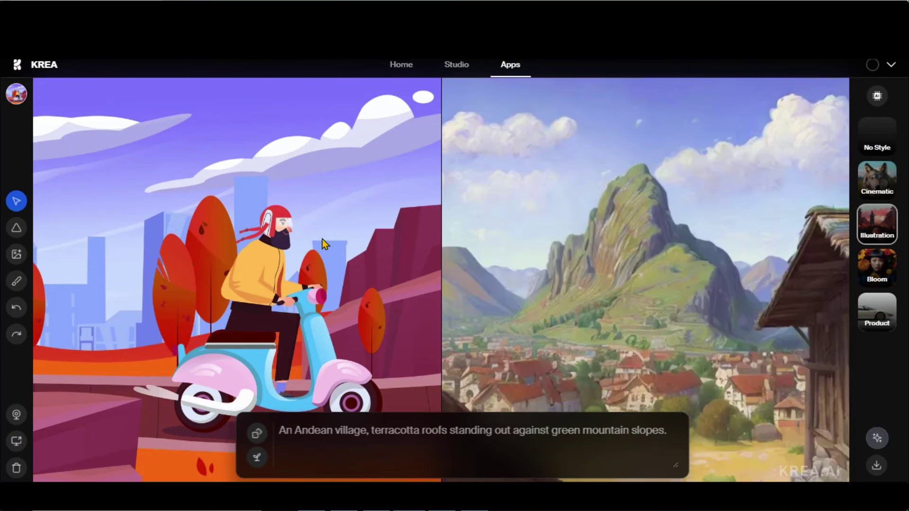
{"action": "left_click", "coordinate": [16, 97]}
{"action": "left_click", "coordinate": [165, 208]}
{"action": "triple_click", "coordinate": [319, 438]}
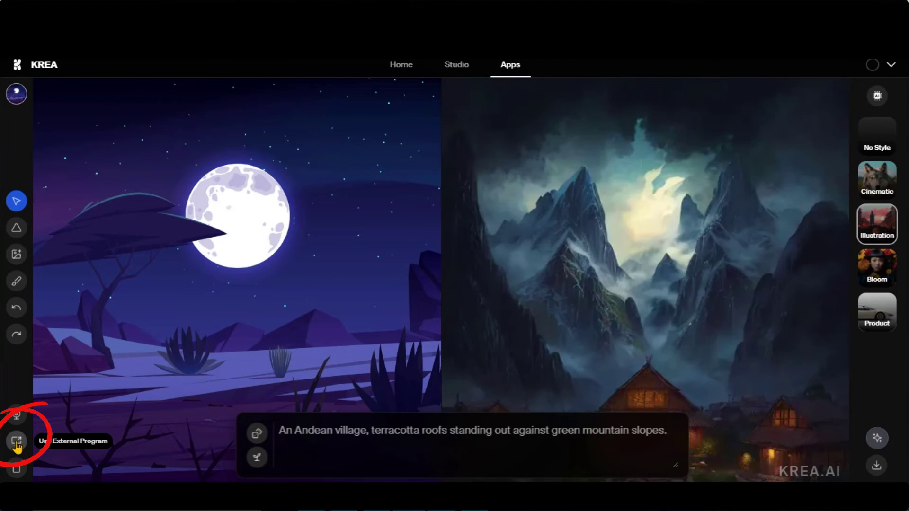
{"action": "left_click", "coordinate": [17, 443]}
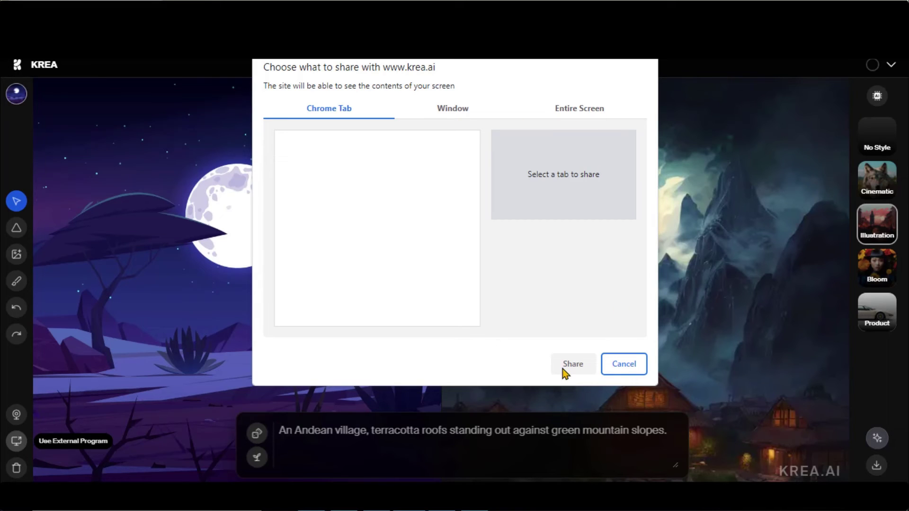
{"action": "left_click", "coordinate": [624, 363]}
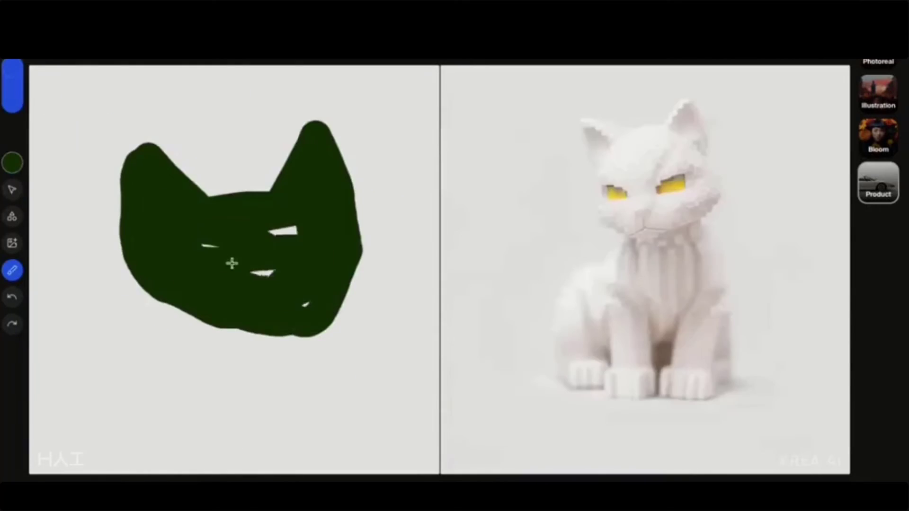
Step: Sketch a striped cat, then in the 3D scene add a cylinder and enlarge the plane and torus
{"action": "mouse_move", "coordinate": [231, 263]}
{"action": "left_mouse_down"}
{"action": "mouse_move", "coordinate": [85, 265]}
{"action": "mouse_move", "coordinate": [332, 417]}
{"action": "mouse_move", "coordinate": [248, 183]}
{"action": "mouse_move", "coordinate": [340, 255]}
{"action": "mouse_move", "coordinate": [209, 331]}
{"action": "mouse_move", "coordinate": [152, 199]}
{"action": "left_mouse_up"}
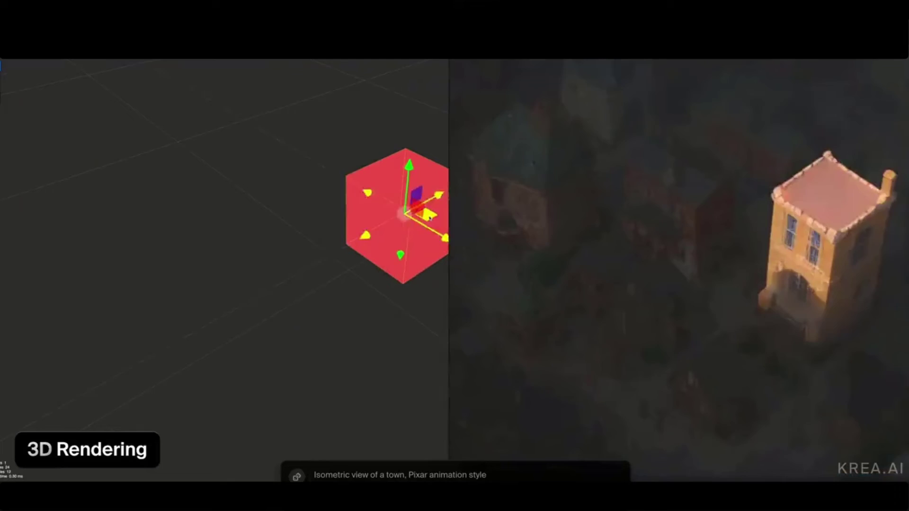
{"action": "left_click", "coordinate": [41, 156]}
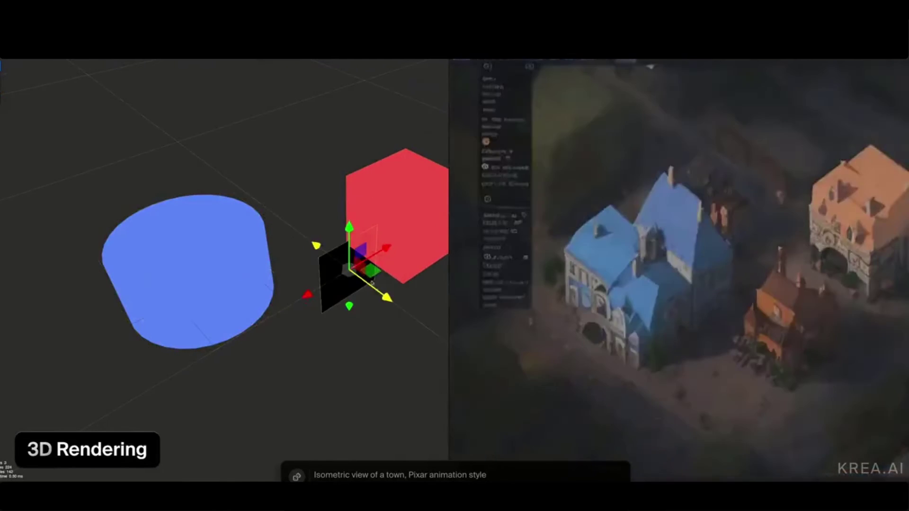
{"action": "key", "text": "e"}
{"action": "key", "text": "r"}
{"action": "left_click_drag", "start_coordinate": [387, 297], "coordinate": [389, 304]}
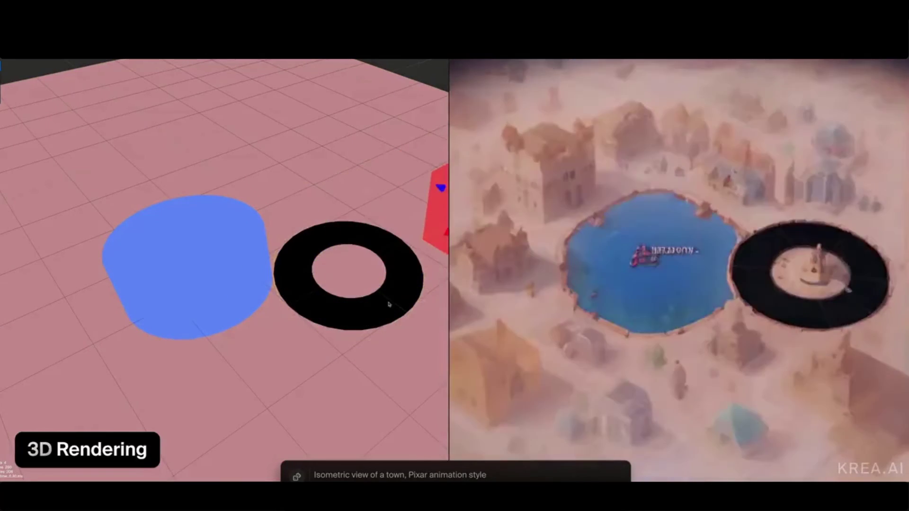
{"action": "key", "text": "r"}
{"action": "mouse_move", "coordinate": [348, 272]}
{"action": "left_mouse_down"}
{"action": "mouse_move", "coordinate": [350, 258]}
{"action": "mouse_move", "coordinate": [352, 268]}
{"action": "left_mouse_up"}
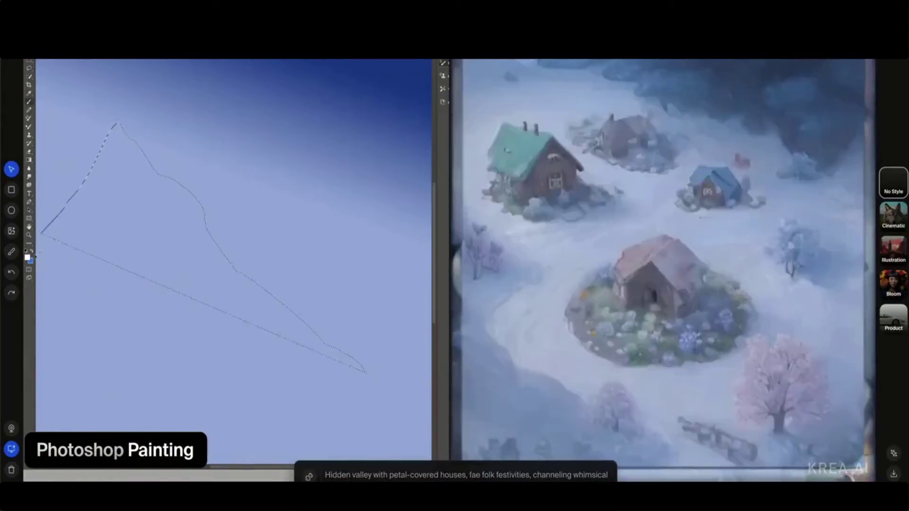
Step: Fill the mountain grey, paint white clouds and blue water, soften the moon, add white speckles
{"action": "key", "text": "alt+BackSpace"}
{"action": "mouse_move", "coordinate": [138, 113]}
{"action": "left_mouse_down"}
{"action": "mouse_move", "coordinate": [402, 360]}
{"action": "mouse_move", "coordinate": [113, 280]}
{"action": "mouse_move", "coordinate": [265, 417]}
{"action": "mouse_move", "coordinate": [398, 450]}
{"action": "mouse_move", "coordinate": [61, 402]}
{"action": "left_mouse_up"}
{"action": "key", "text": "alt+BackSpace"}
{"action": "mouse_move", "coordinate": [189, 92]}
{"action": "left_mouse_down"}
{"action": "mouse_move", "coordinate": [284, 195]}
{"action": "mouse_move", "coordinate": [274, 180]}
{"action": "mouse_move", "coordinate": [281, 163]}
{"action": "left_mouse_up"}
{"action": "left_click", "coordinate": [461, 116]}
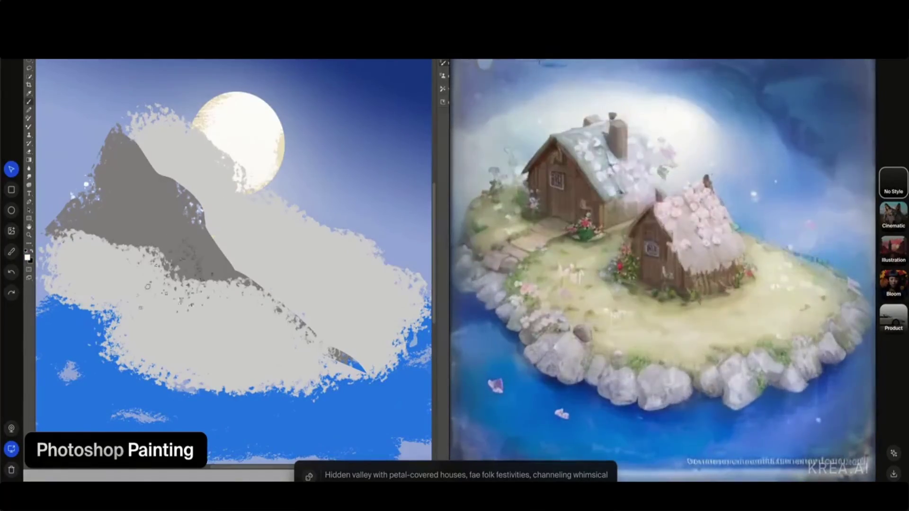
{"action": "left_click_drag", "start_coordinate": [190, 411], "coordinate": [359, 379]}
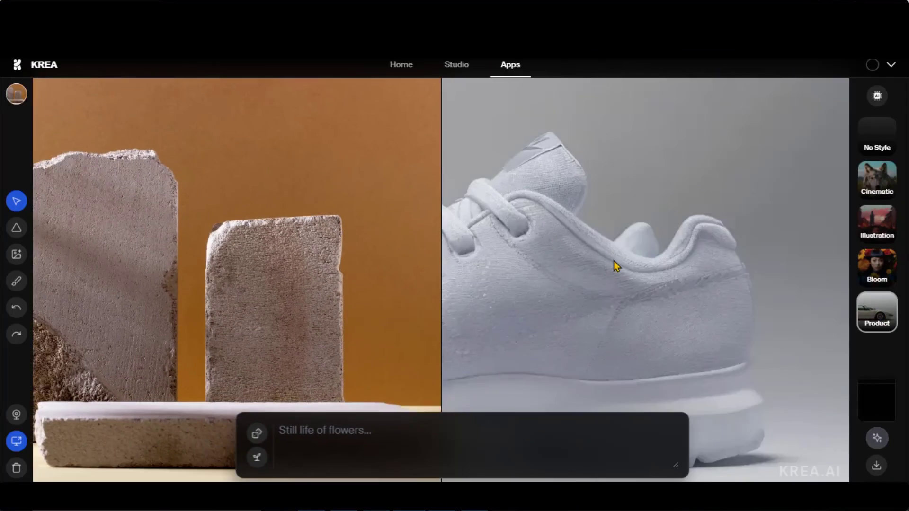
Step: Replace the stone canvas image with the white sneaker render and select the paint brush
{"action": "left_click_drag", "start_coordinate": [616, 265], "coordinate": [591, 255]}
{"action": "left_click_drag", "start_coordinate": [251, 233], "coordinate": [253, 222]}
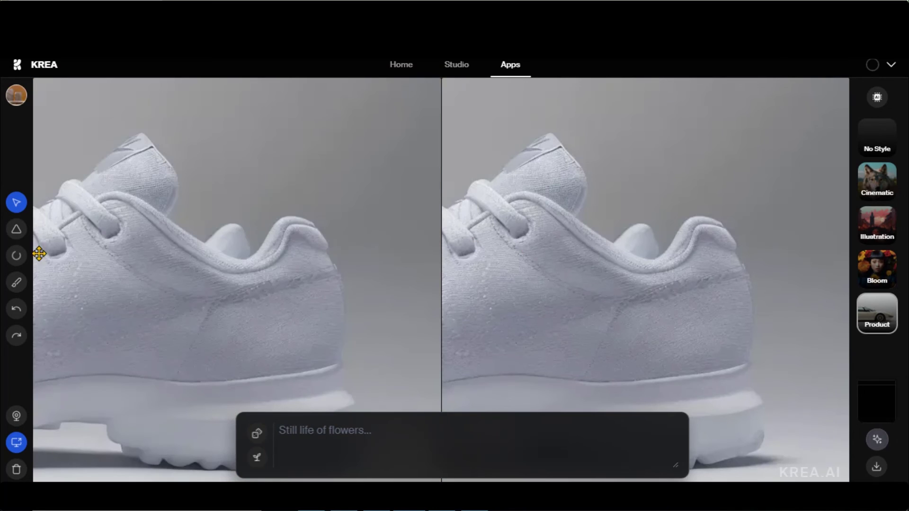
{"action": "left_click", "coordinate": [16, 283]}
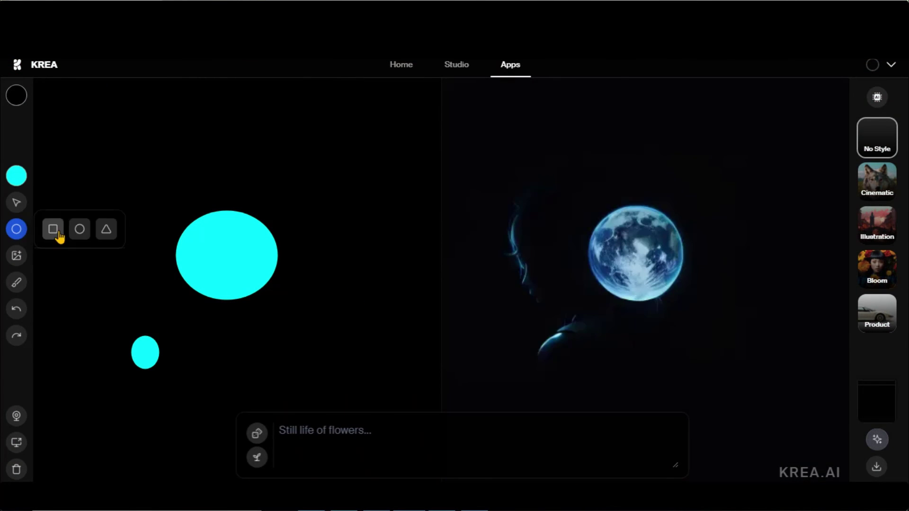
Step: Draw another small cyan moon near the top of the big circle
{"action": "left_click_drag", "start_coordinate": [123, 163], "coordinate": [136, 180]}
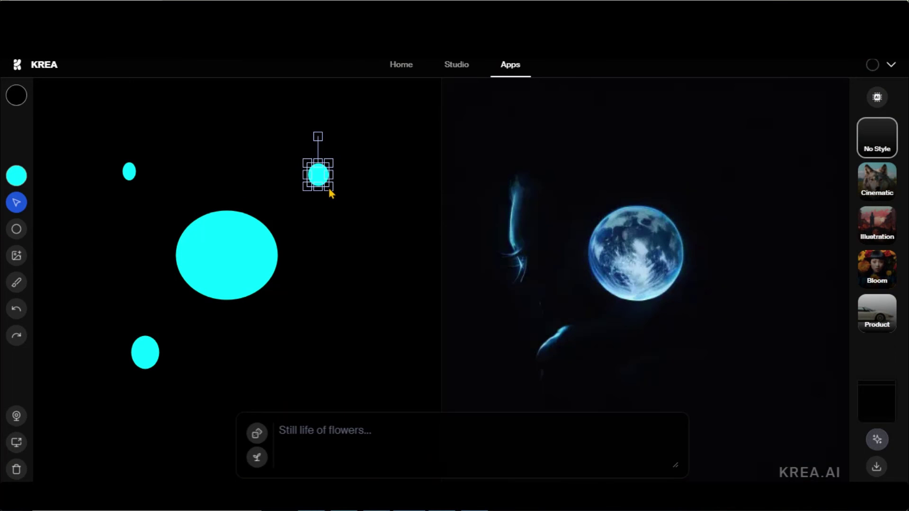
{"action": "left_click", "coordinate": [18, 232]}
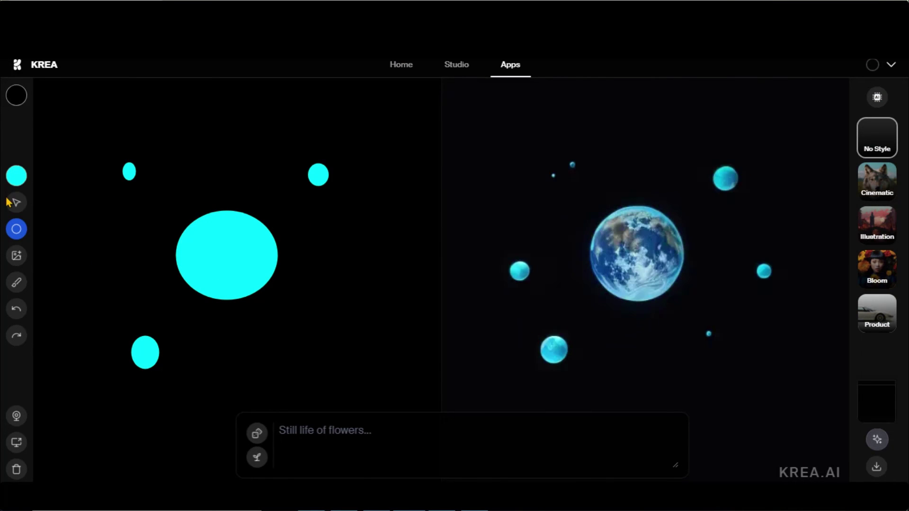